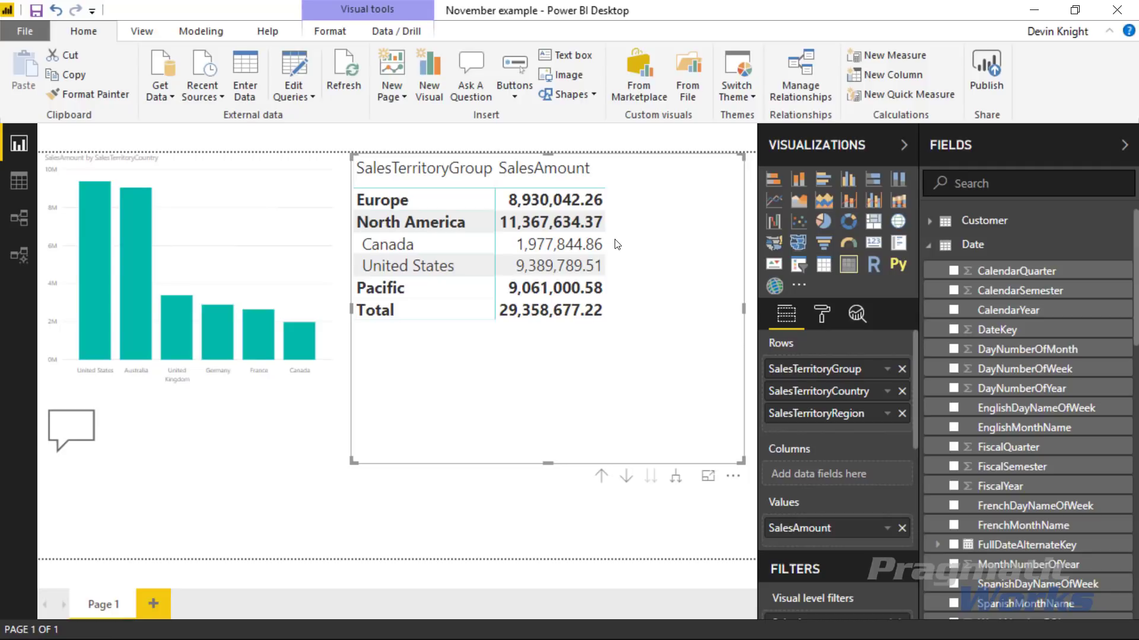
Expand only the United States row in the matrix to its sales territory regions.
right_click(465, 268)
mouse_move(483, 272)
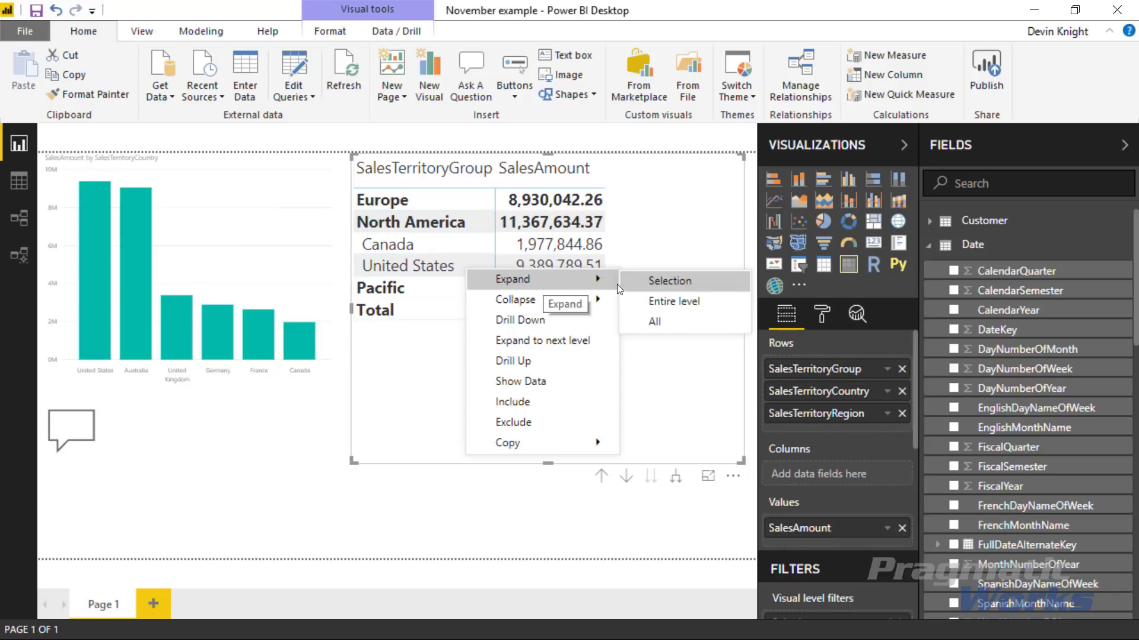
click(665, 285)
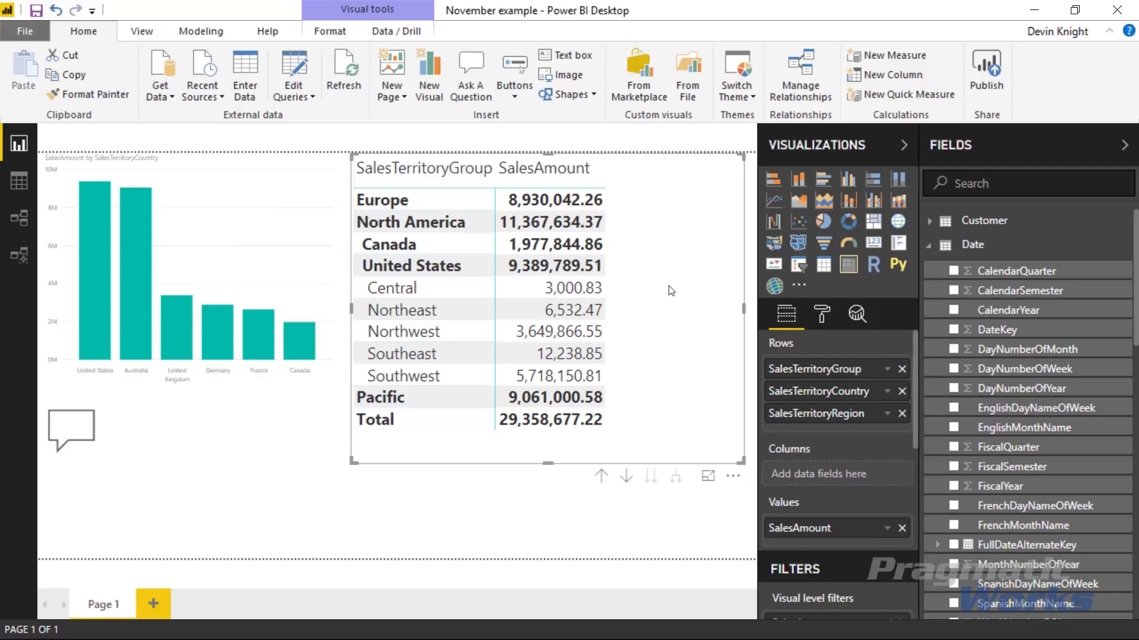
Turn on the +/- icons in the matrix's row headers formatting.
click(822, 315)
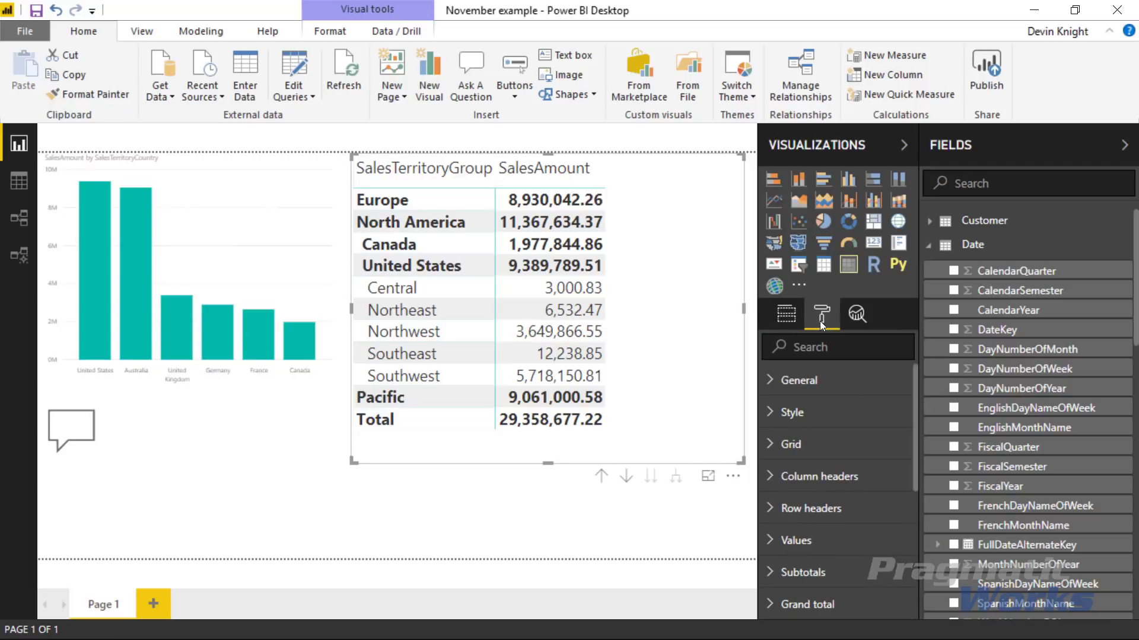
click(782, 508)
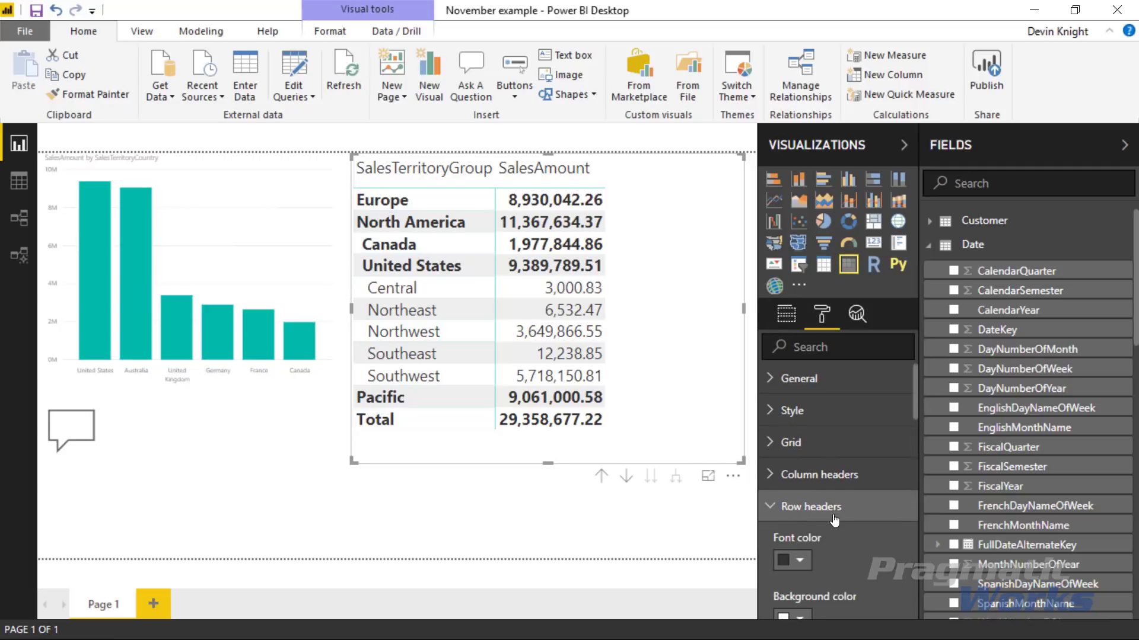
scroll(833, 514, down, 5)
scroll(832, 514, down, 5)
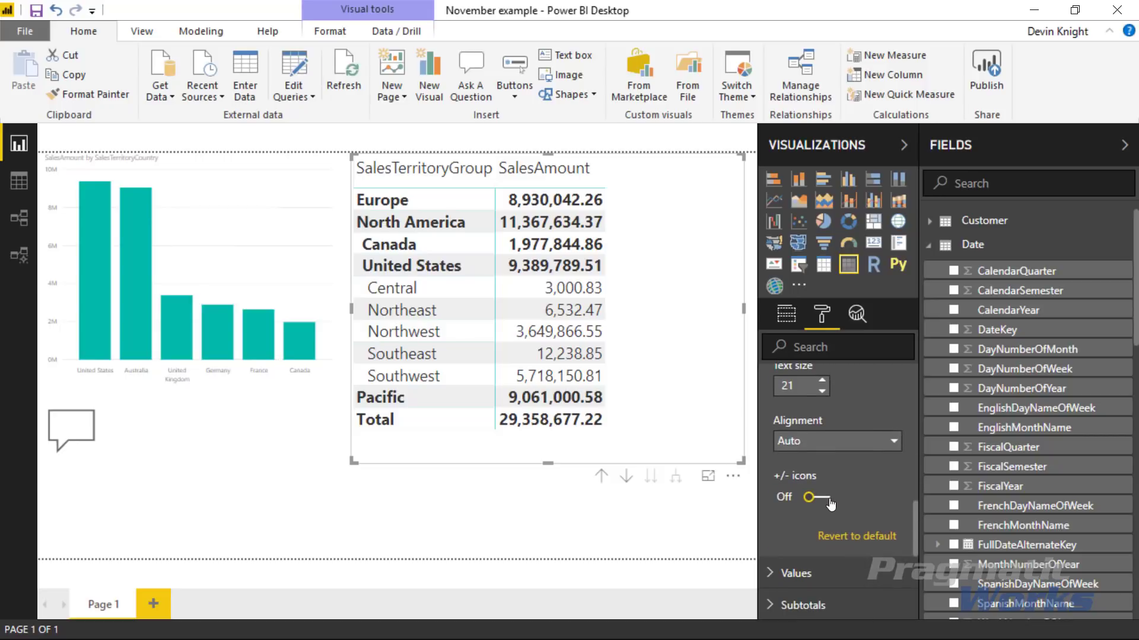
click(830, 501)
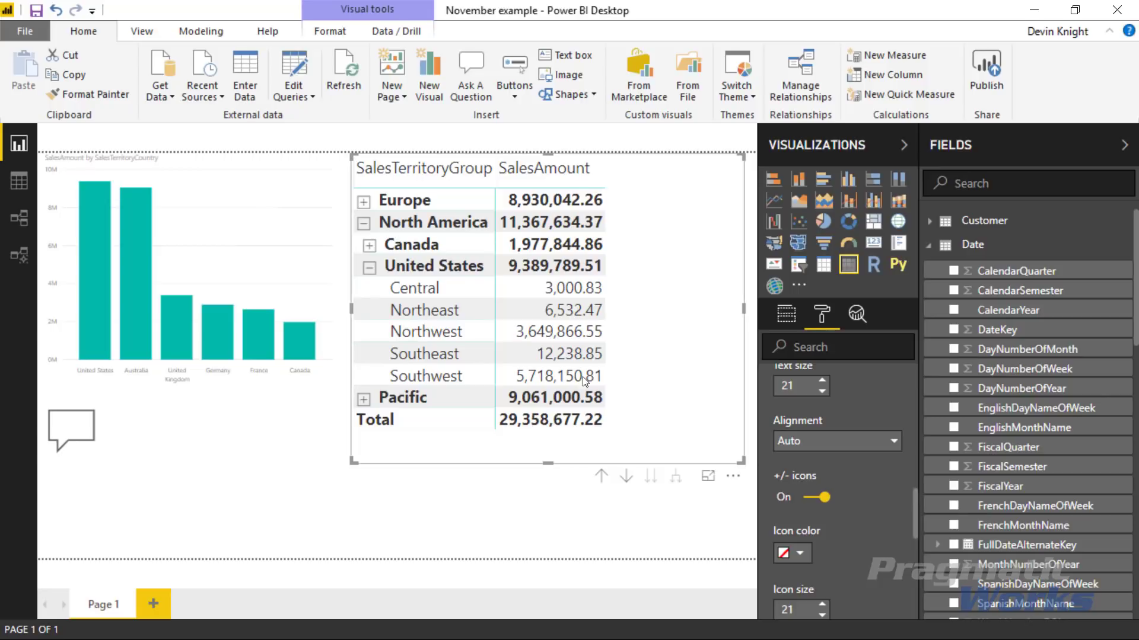
Collapse the United States and North America rows in the matrix using their expansion icons.
click(369, 267)
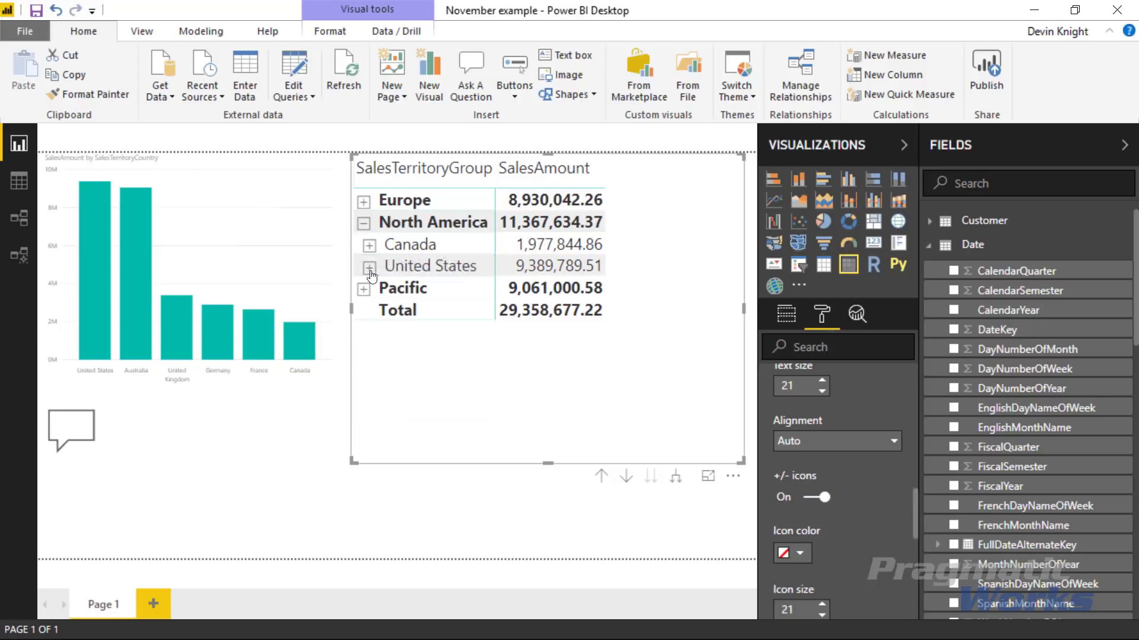
click(365, 225)
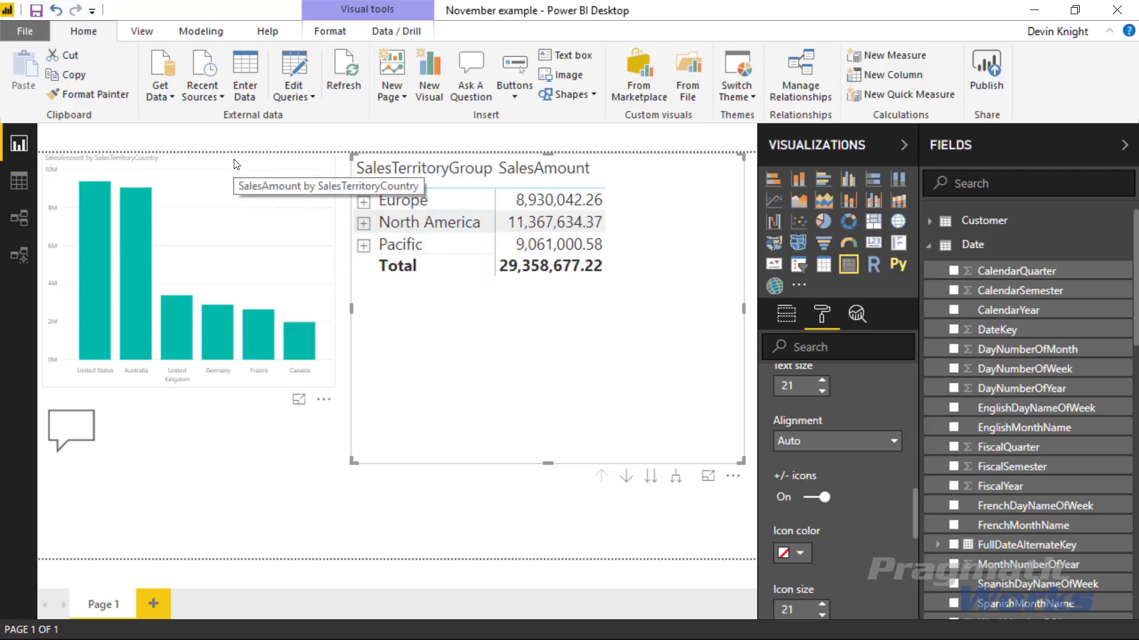
Open the global preview features in the options and make sure New filter experience is enabled.
click(30, 31)
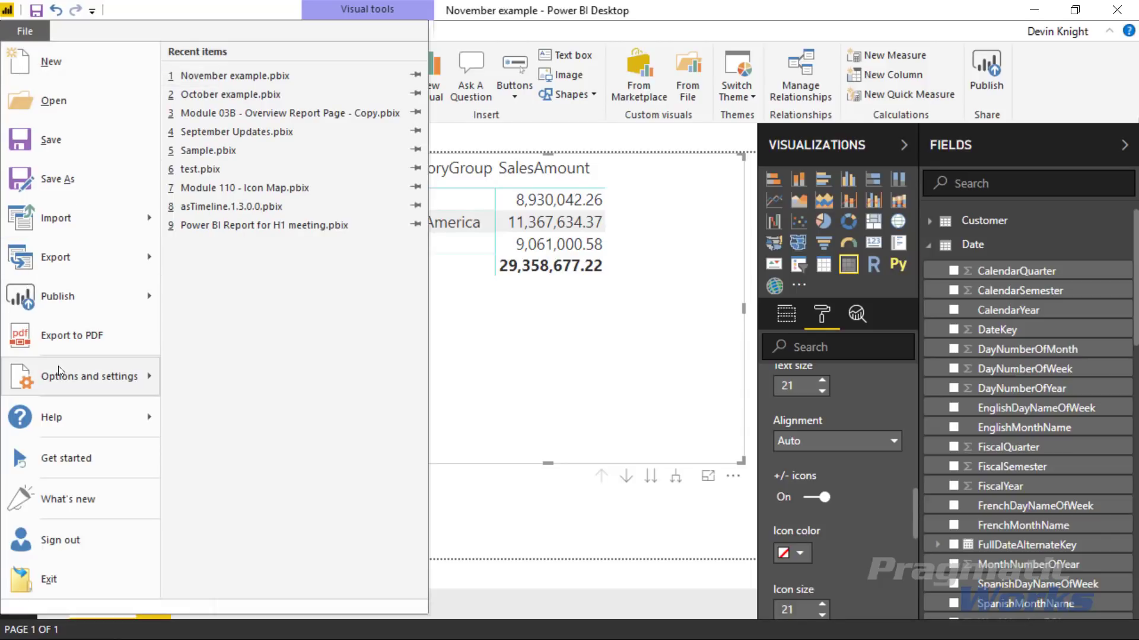
mouse_move(59, 375)
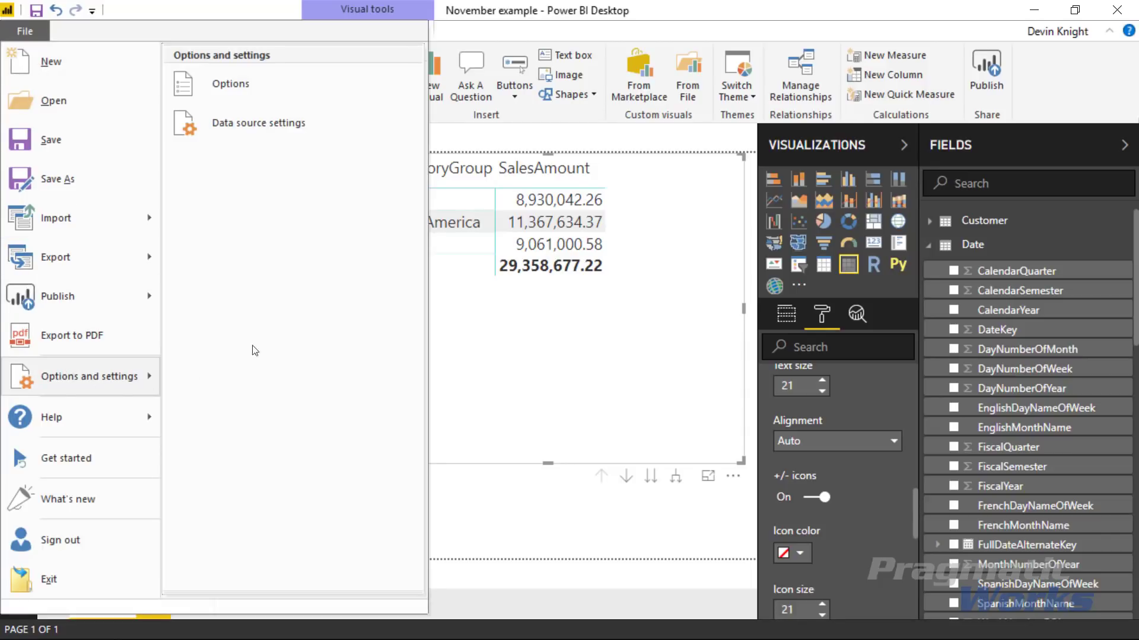
click(231, 95)
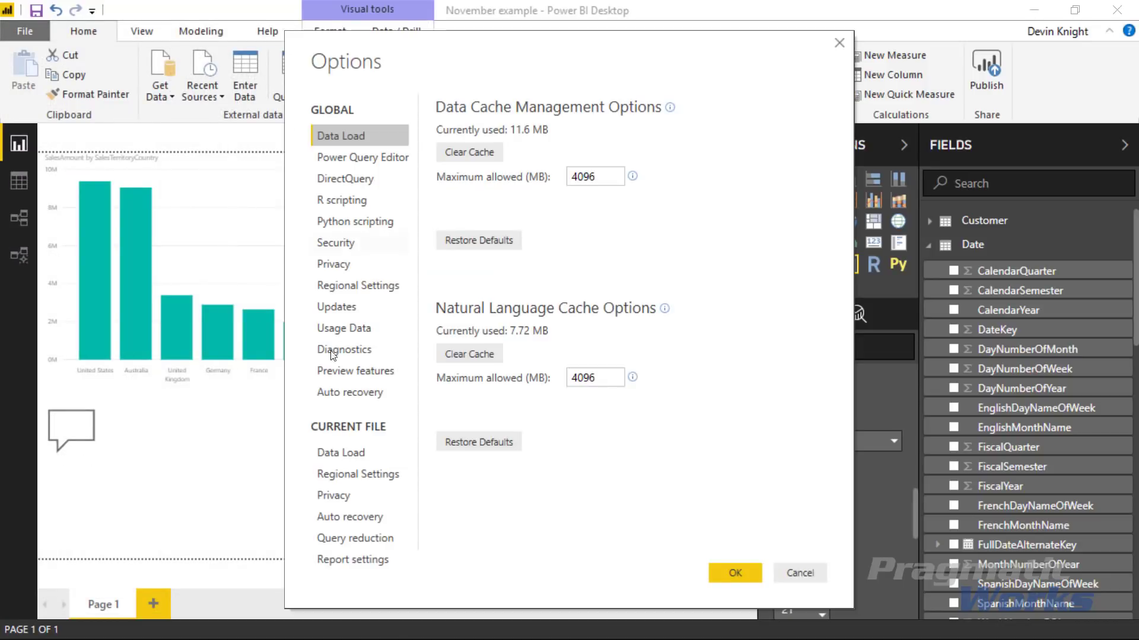
click(342, 371)
click(490, 421)
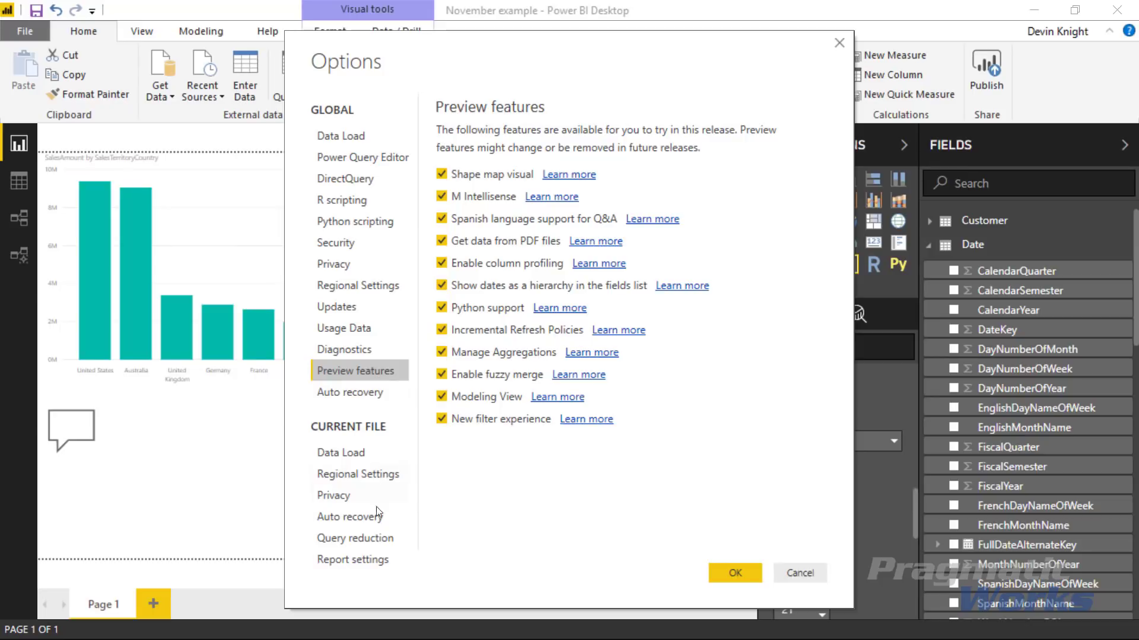
In the current file's report settings, enable the updated filter pane with filters shown in the visual header, and apply the options.
click(367, 558)
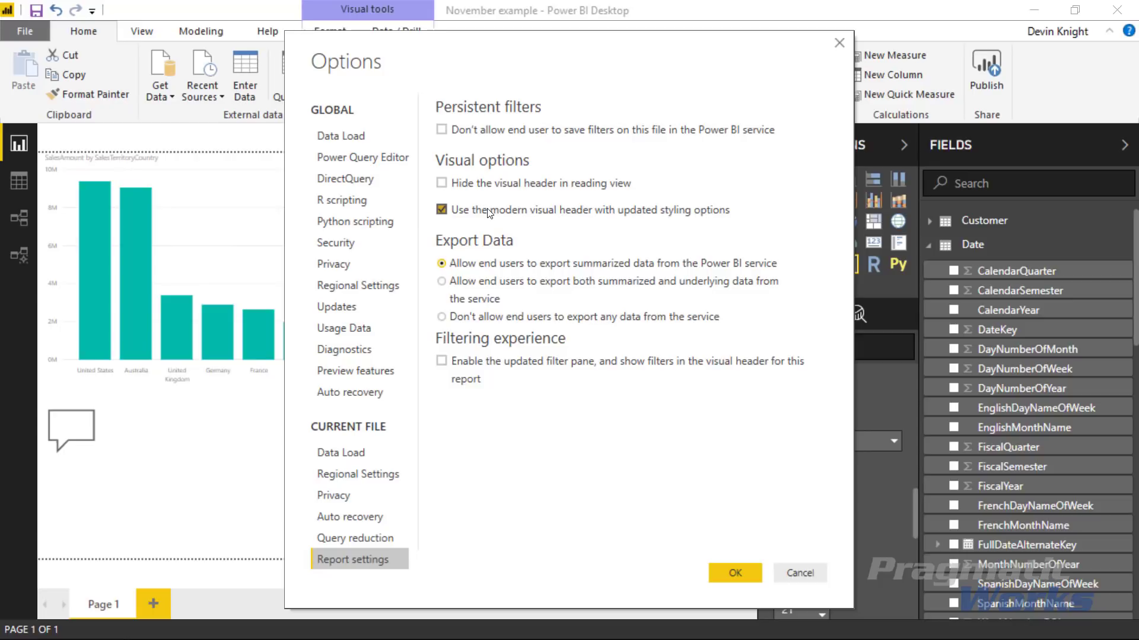
click(441, 361)
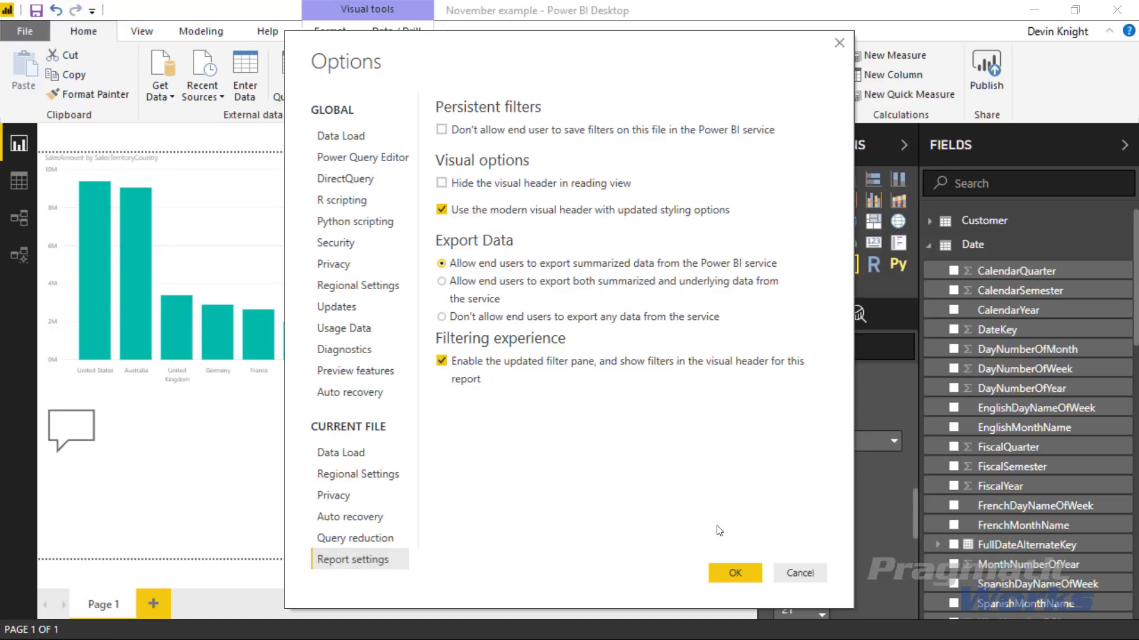
click(755, 576)
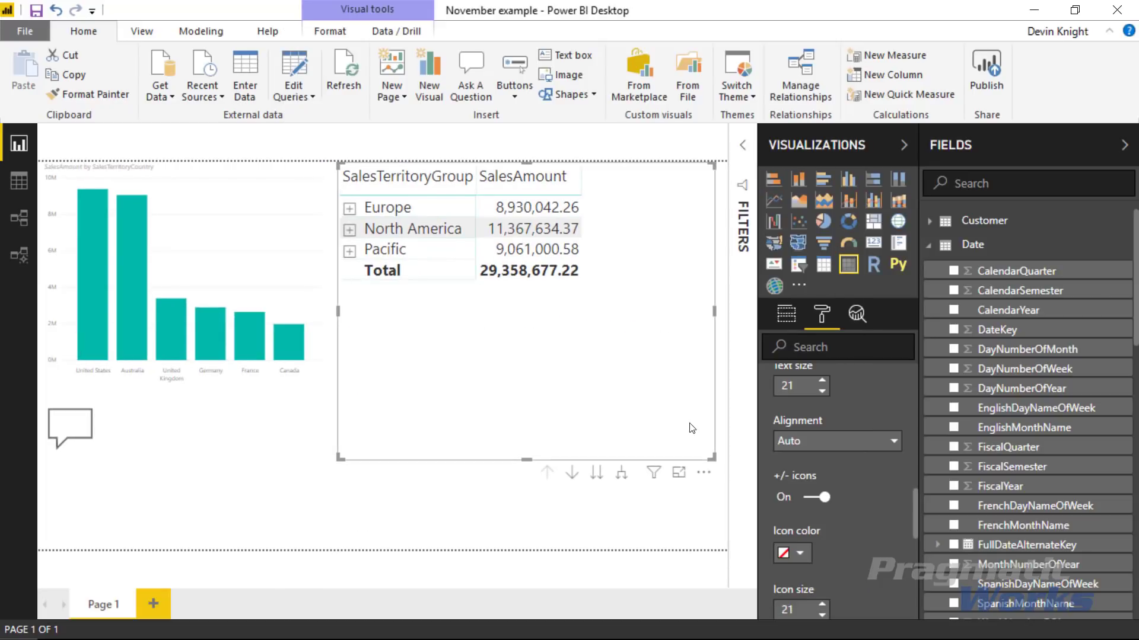
Expand the new Filters pane and compare it with the matrix's existing visual and page level filters.
click(744, 148)
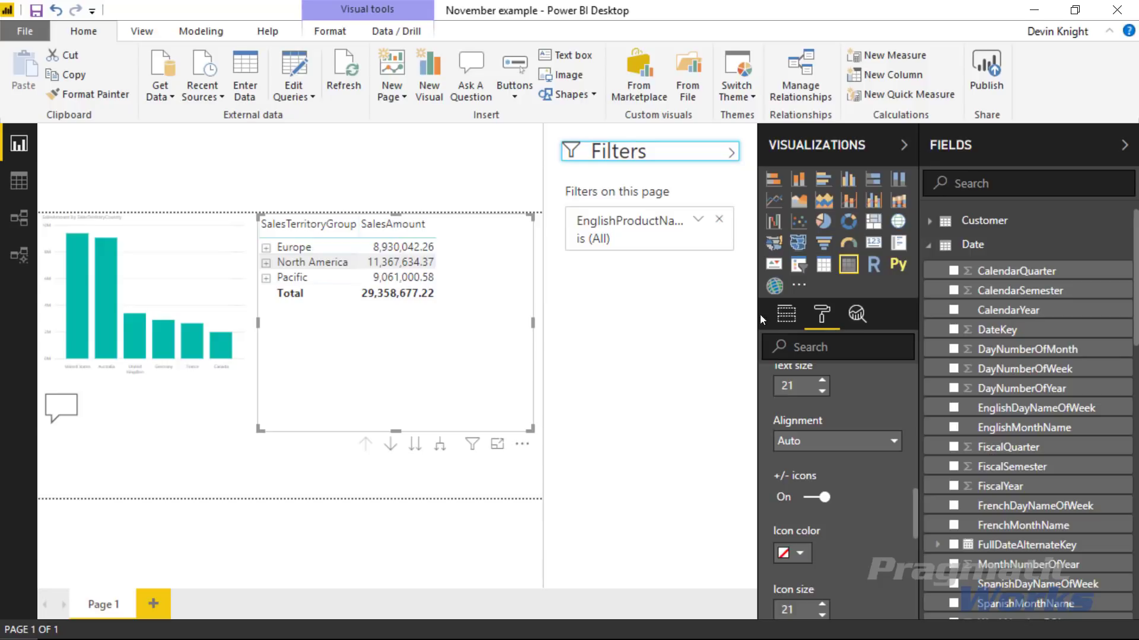
click(780, 319)
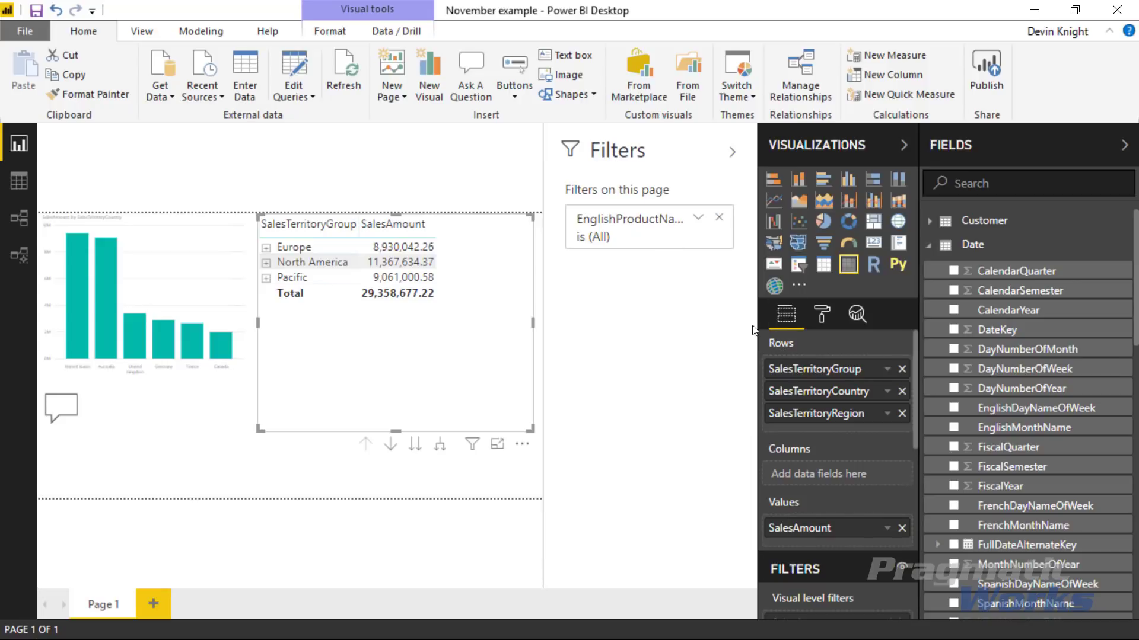
scroll(864, 437, down, 5)
scroll(864, 440, up, 5)
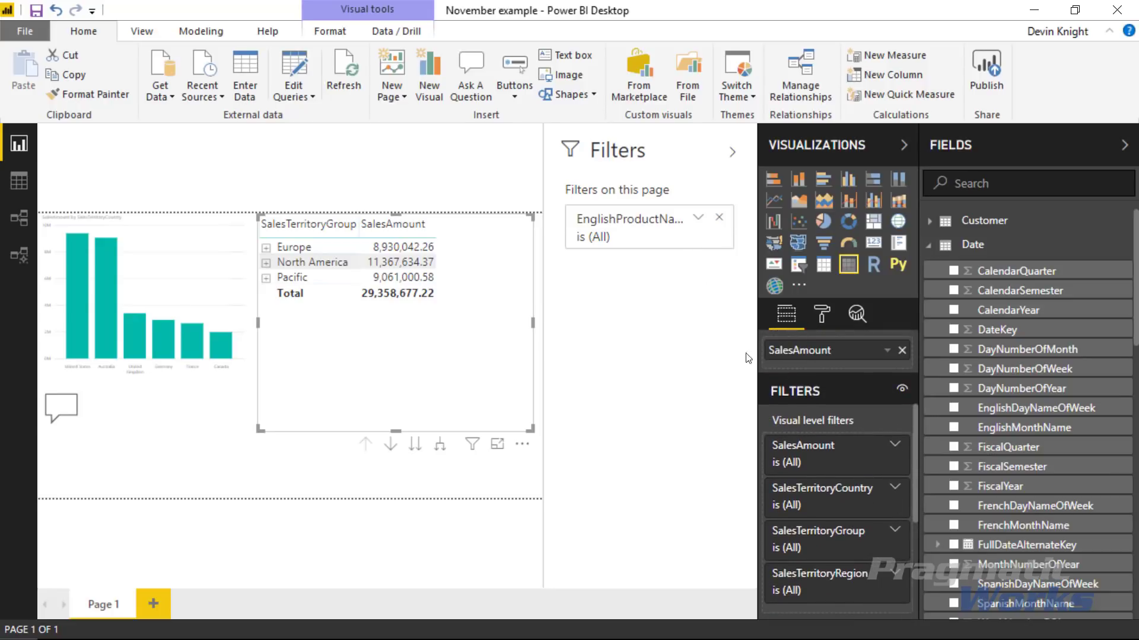
scroll(777, 392, down, 3)
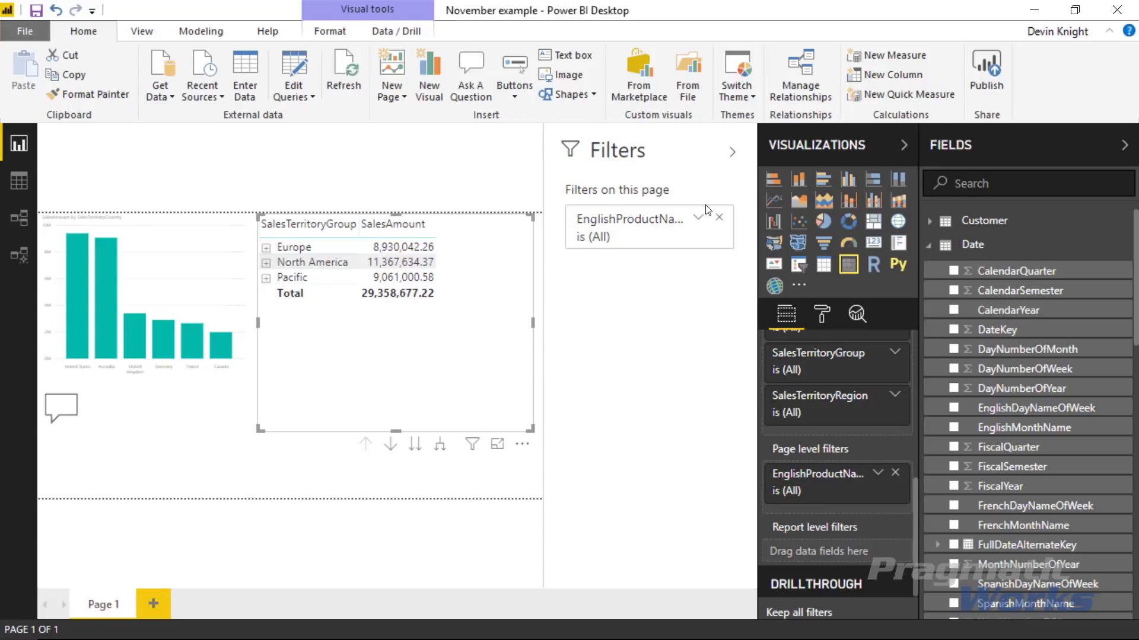
Examine the product values offered by the EnglishProductName card in the new Filters pane, leaving the card collapsed.
click(698, 218)
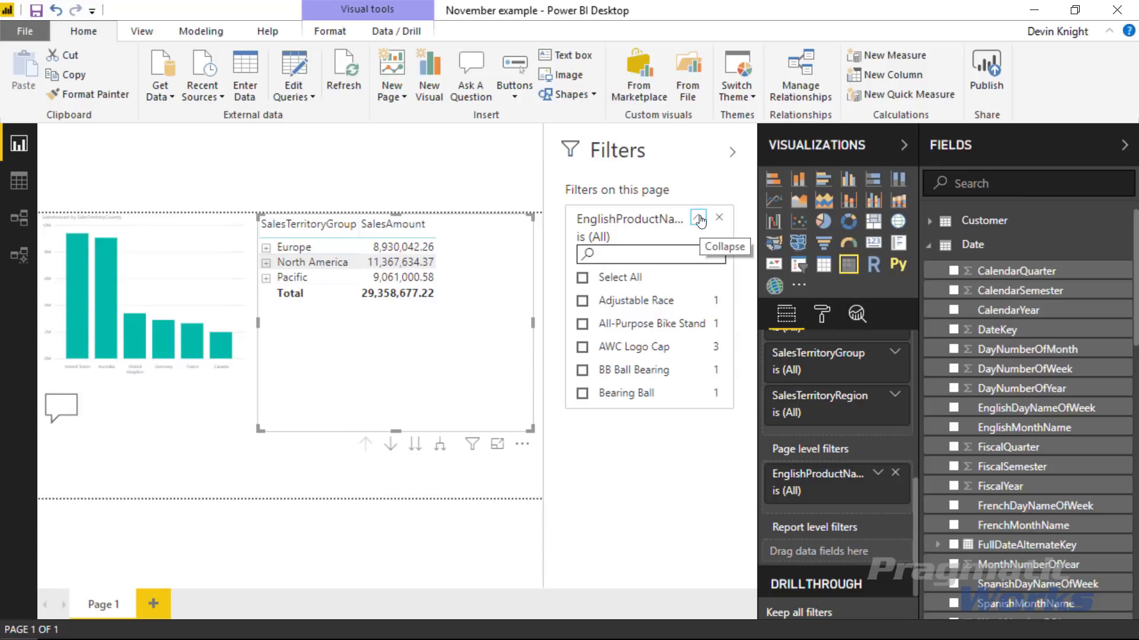
click(699, 219)
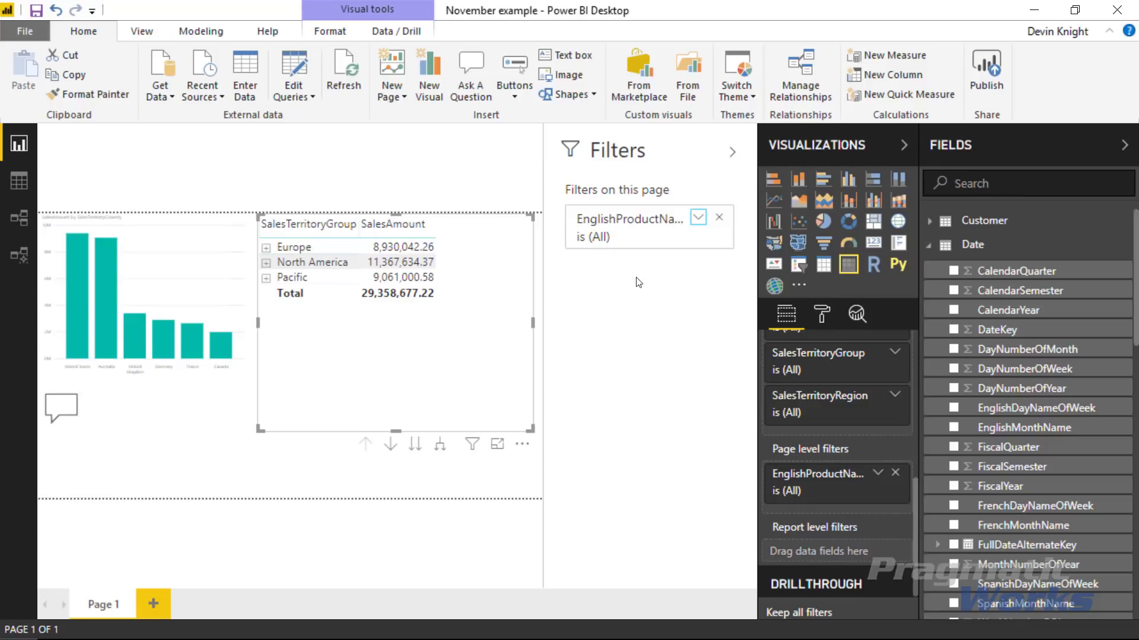
click(699, 218)
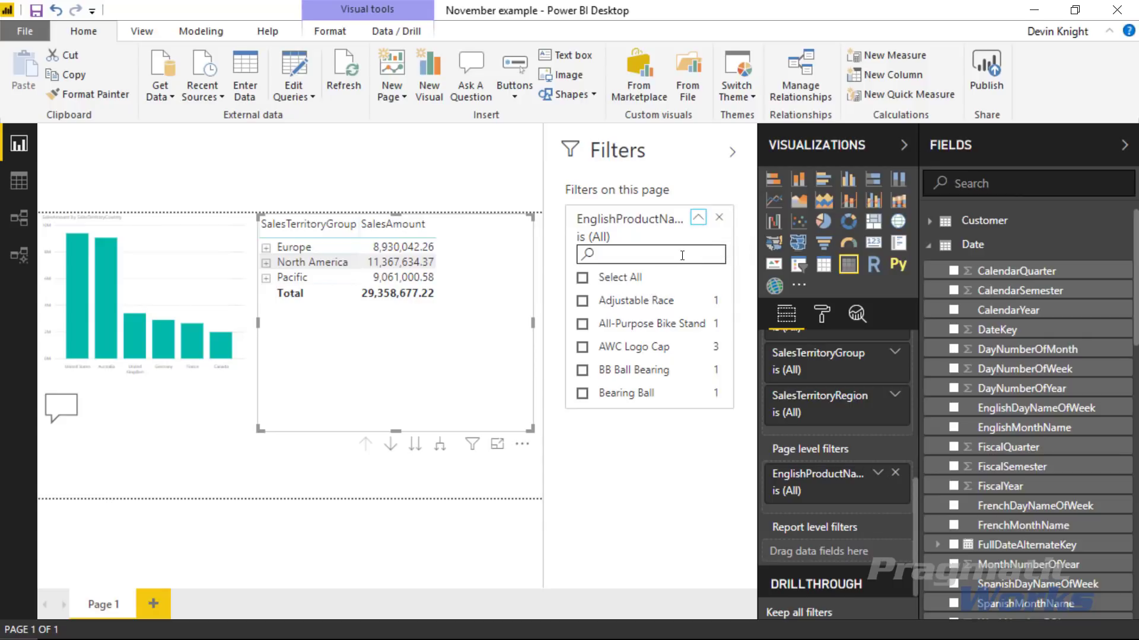
click(699, 217)
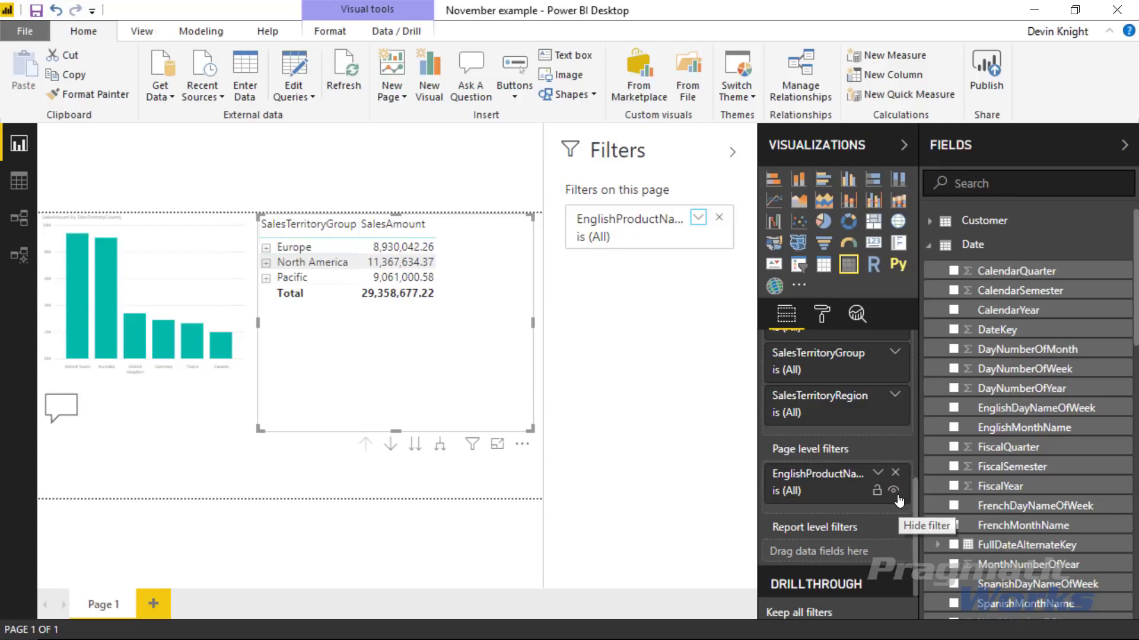
Hide the EnglishProductName page filter from report readers and make it visible again.
click(897, 495)
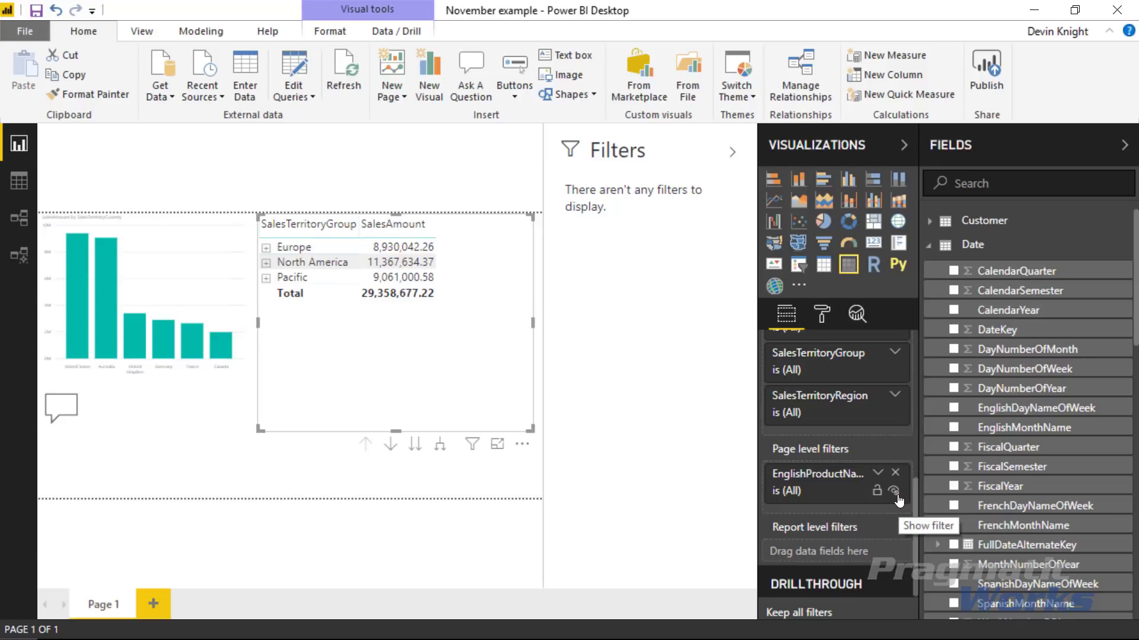
click(895, 492)
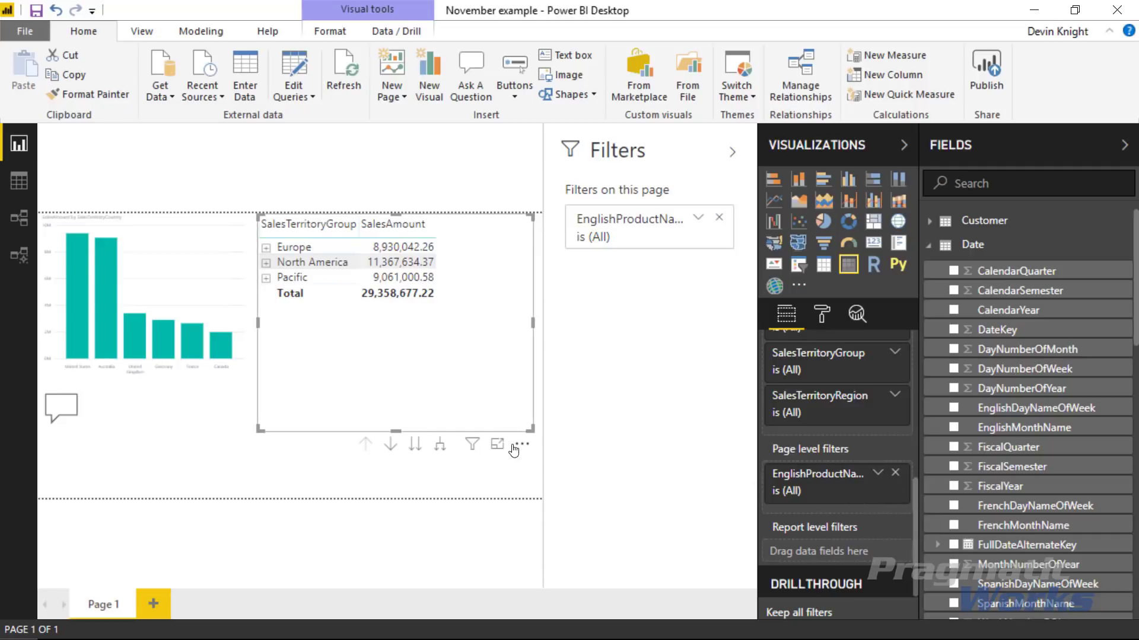
Filter the page to the AWC Logo Cap product and check which filters affect the matrix.
mouse_move(469, 448)
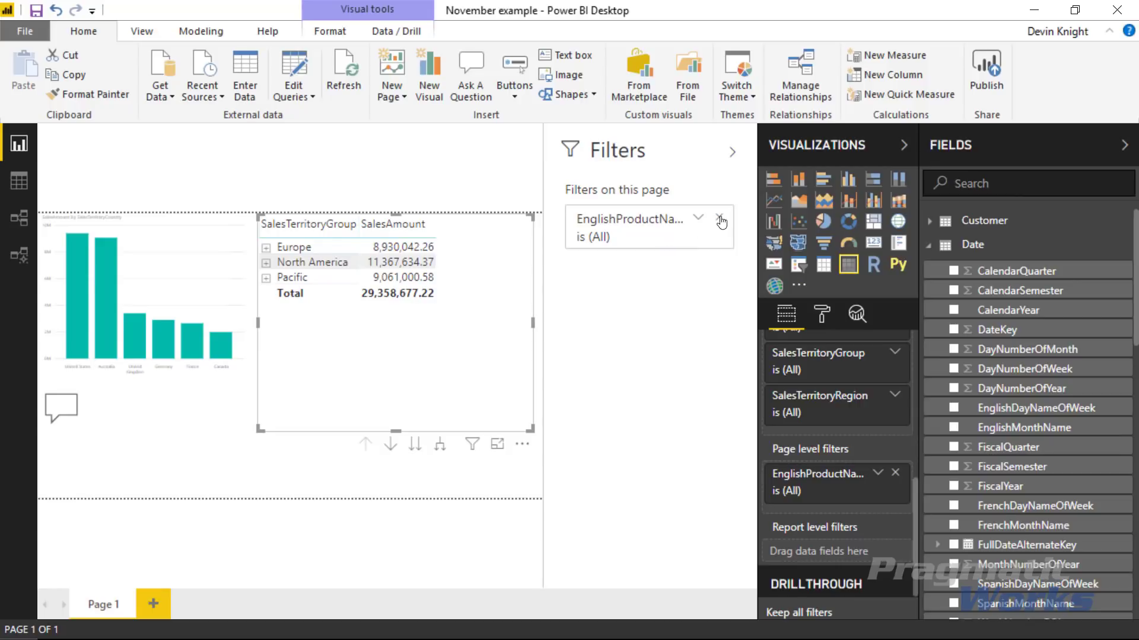
click(697, 219)
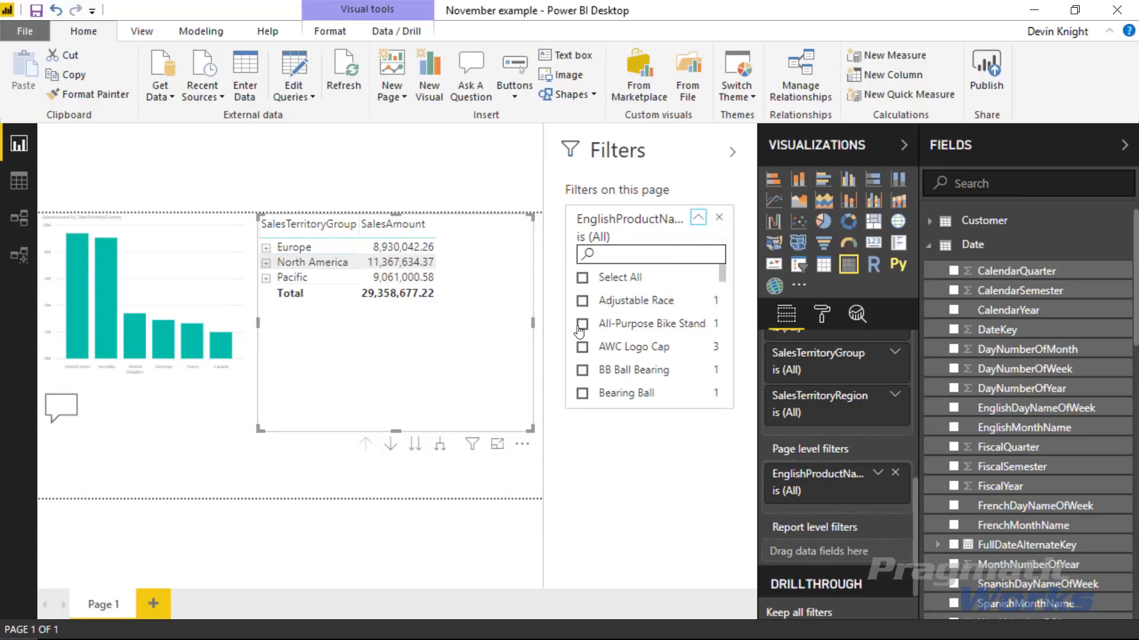
click(580, 351)
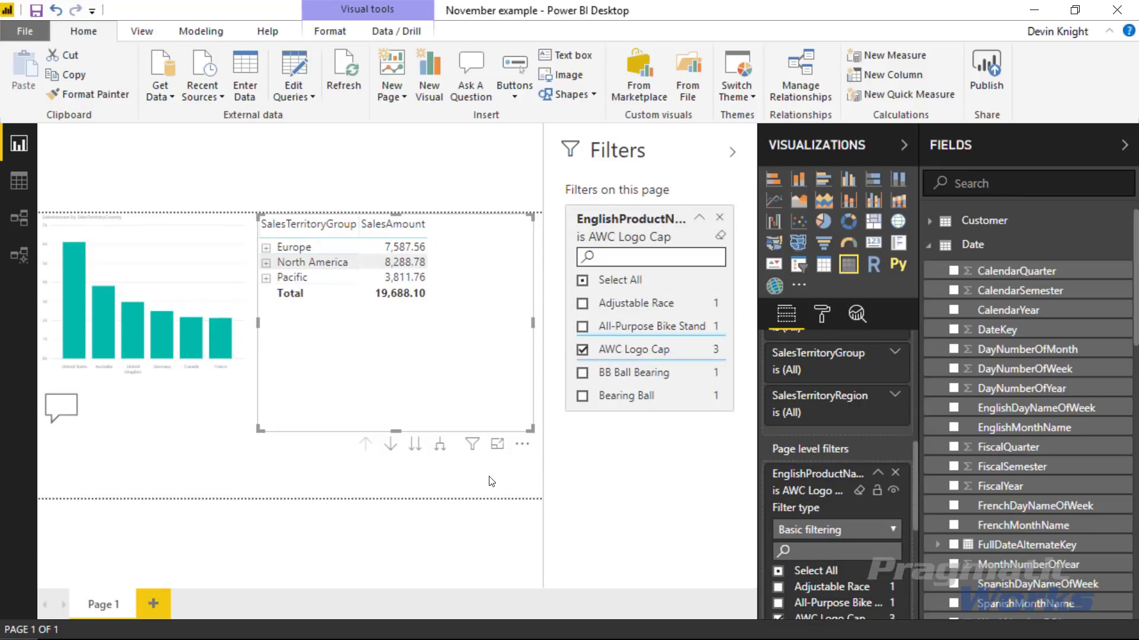
mouse_move(470, 451)
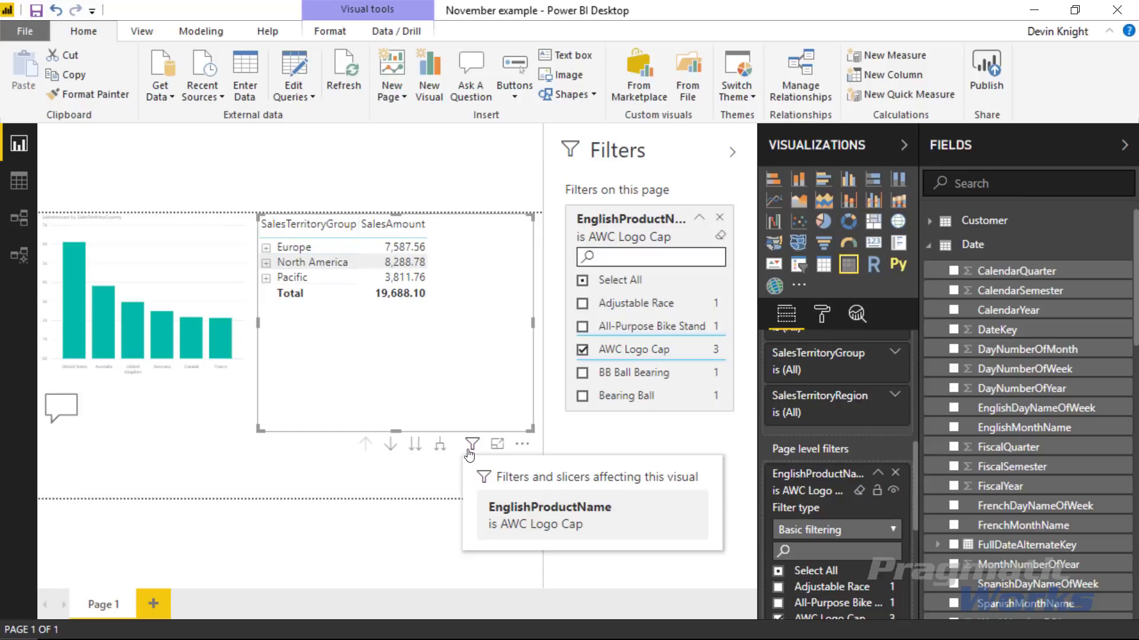
Hide the applied EnglishProductName filter, check the matrix's list of affecting filters, and show the filter again.
click(893, 491)
mouse_move(473, 446)
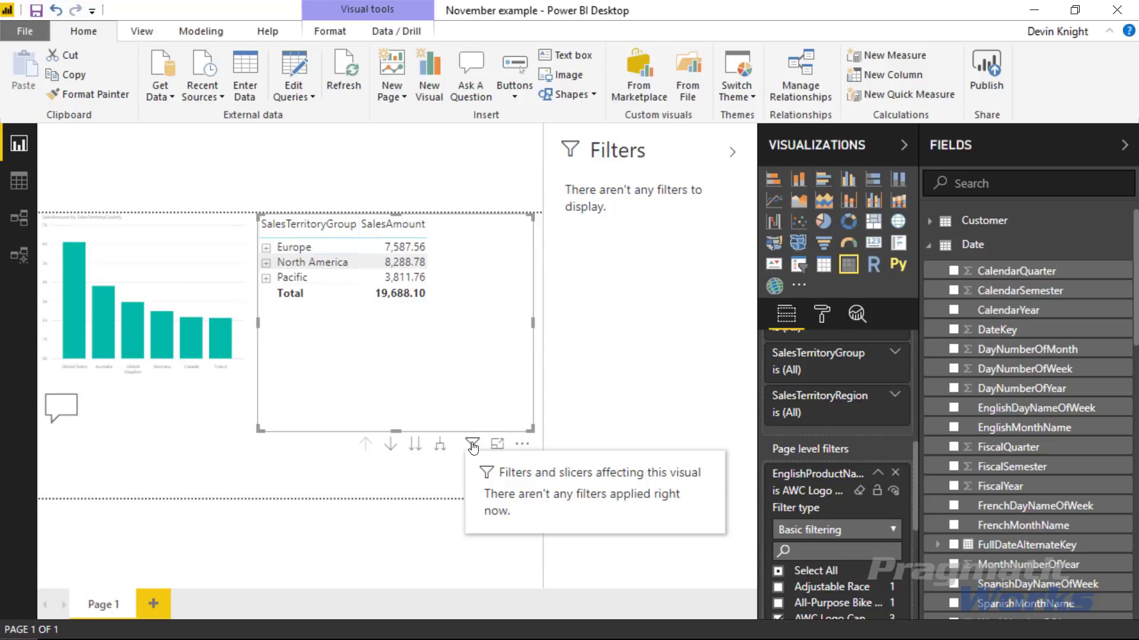
click(892, 492)
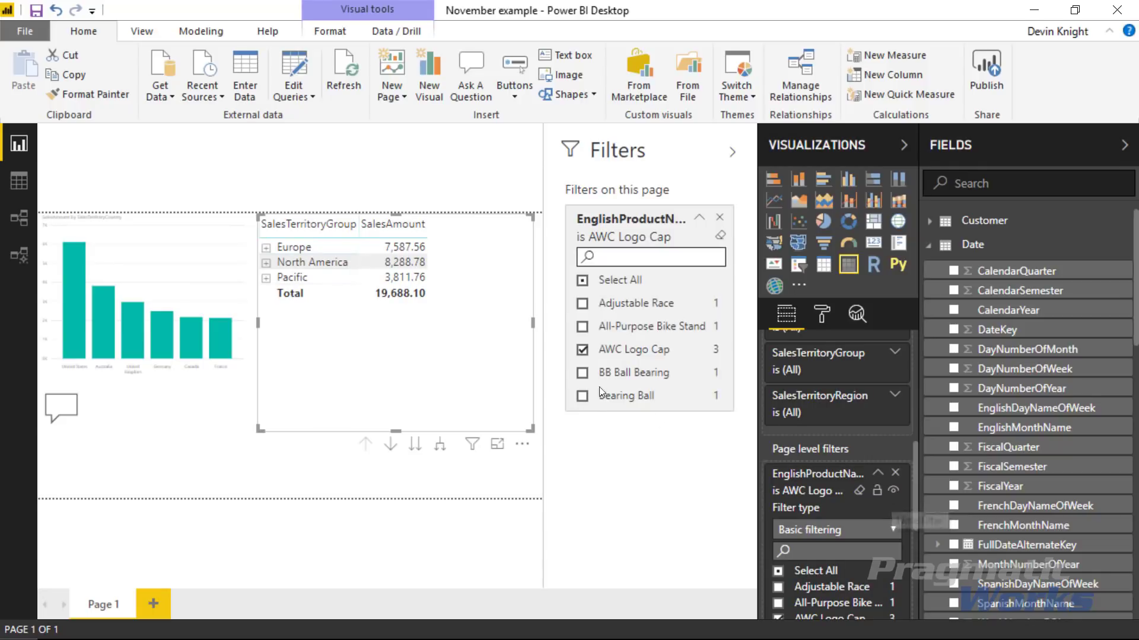
Clear AWC Logo Cap from the EnglishProductName filter and collapse both the filter card and the Filters pane.
click(582, 350)
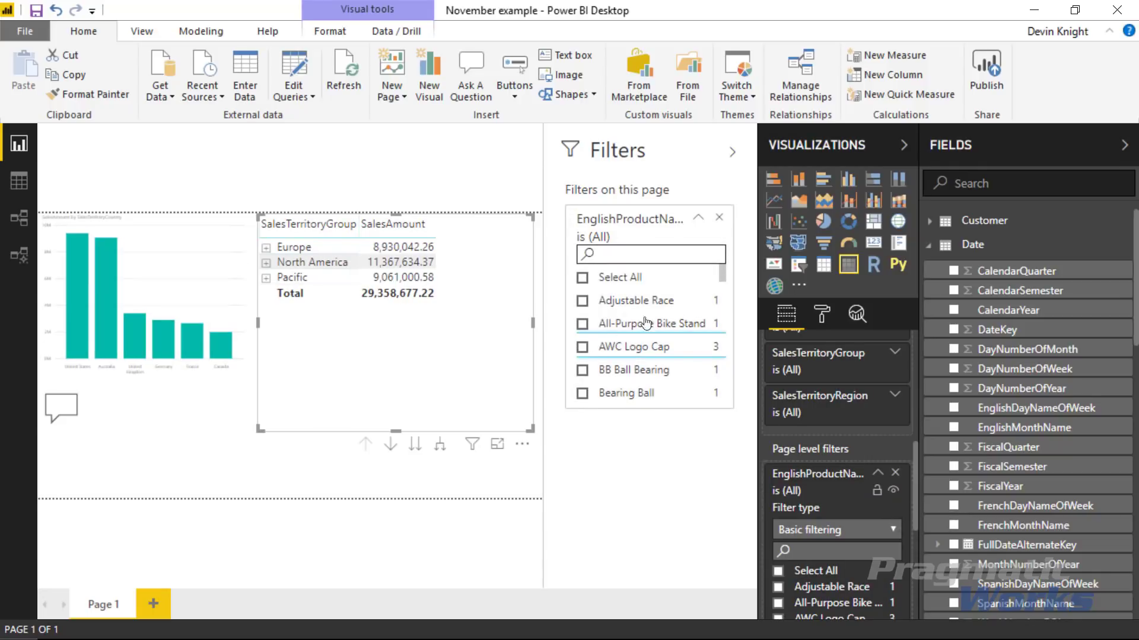
click(698, 218)
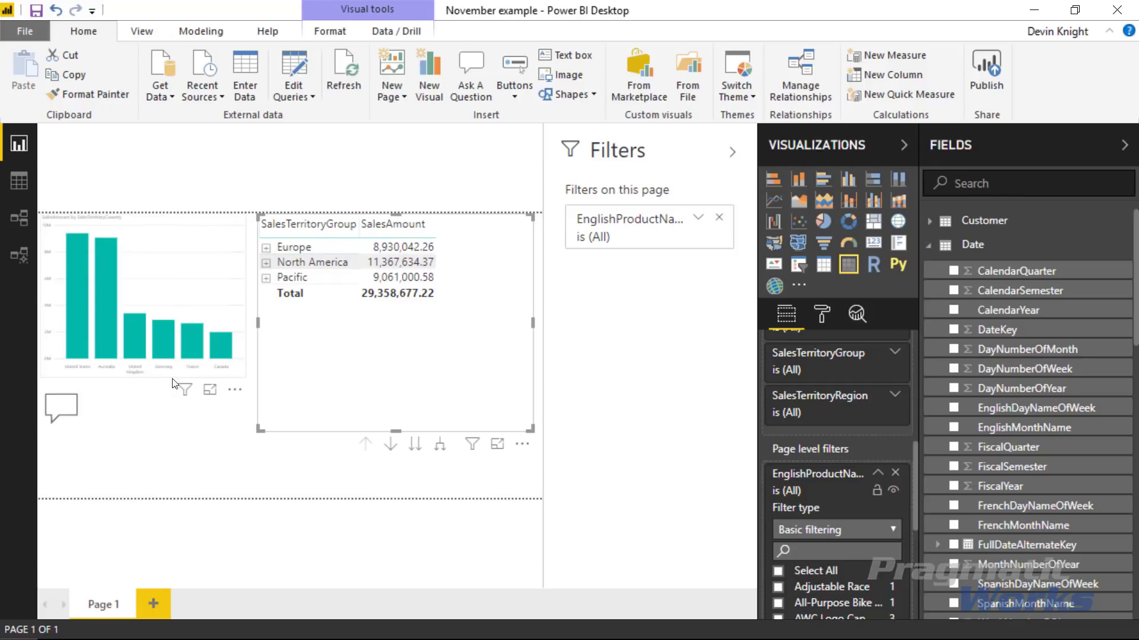
click(732, 152)
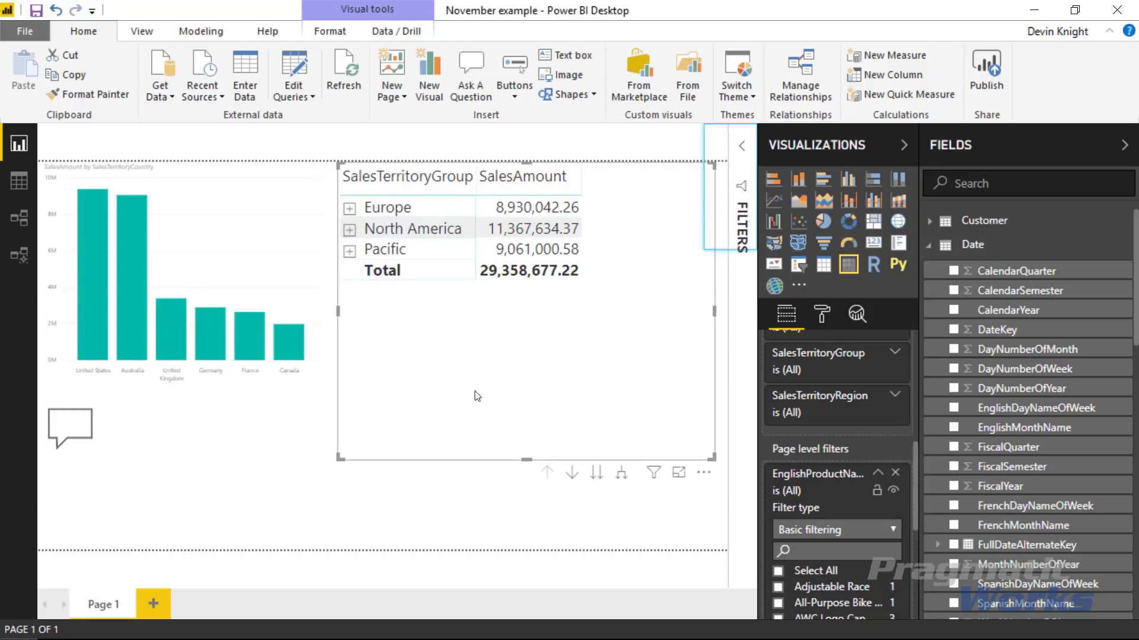
Color the SalesAmount by SalesTerritoryCountry chart's columns with a diverging color scale based on the sum of SalesAmount, from lowest to highest value.
click(226, 269)
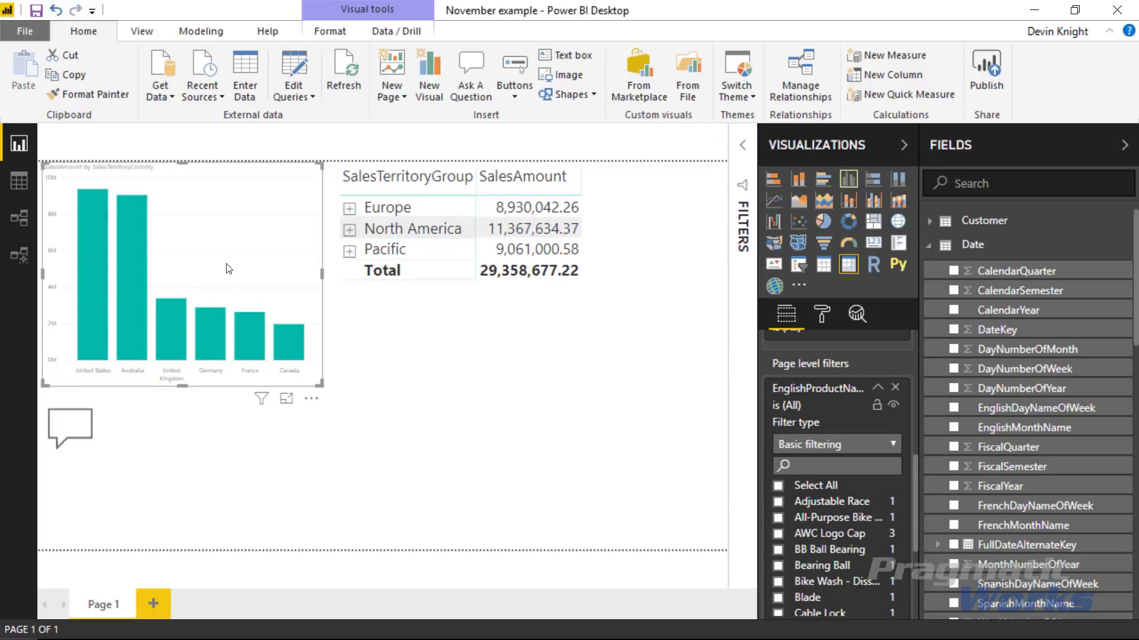
click(879, 388)
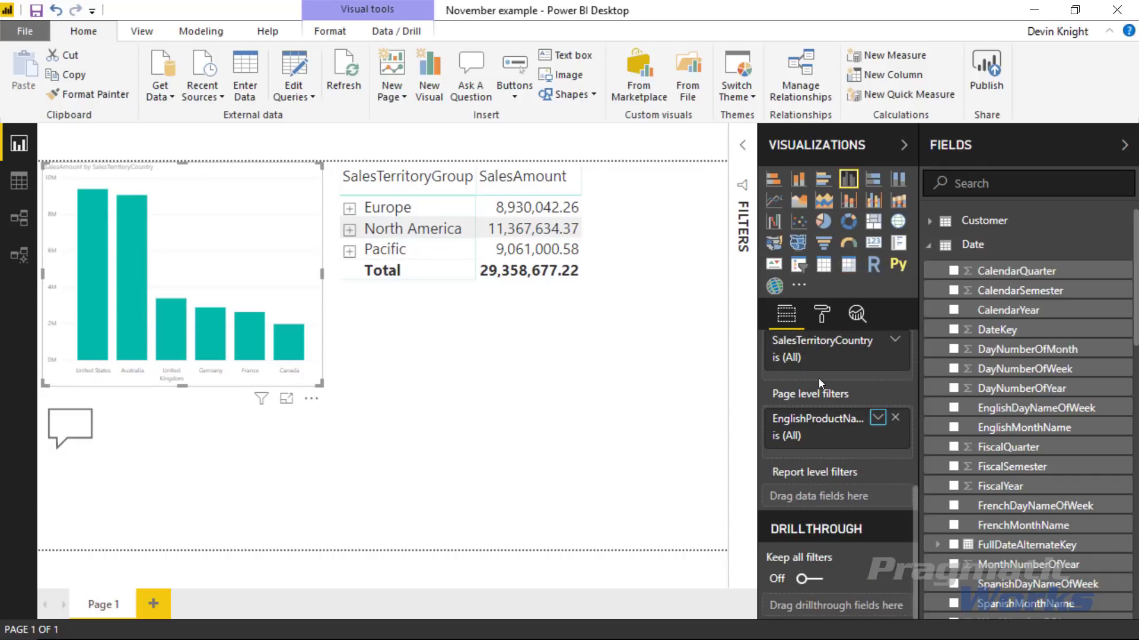
click(819, 318)
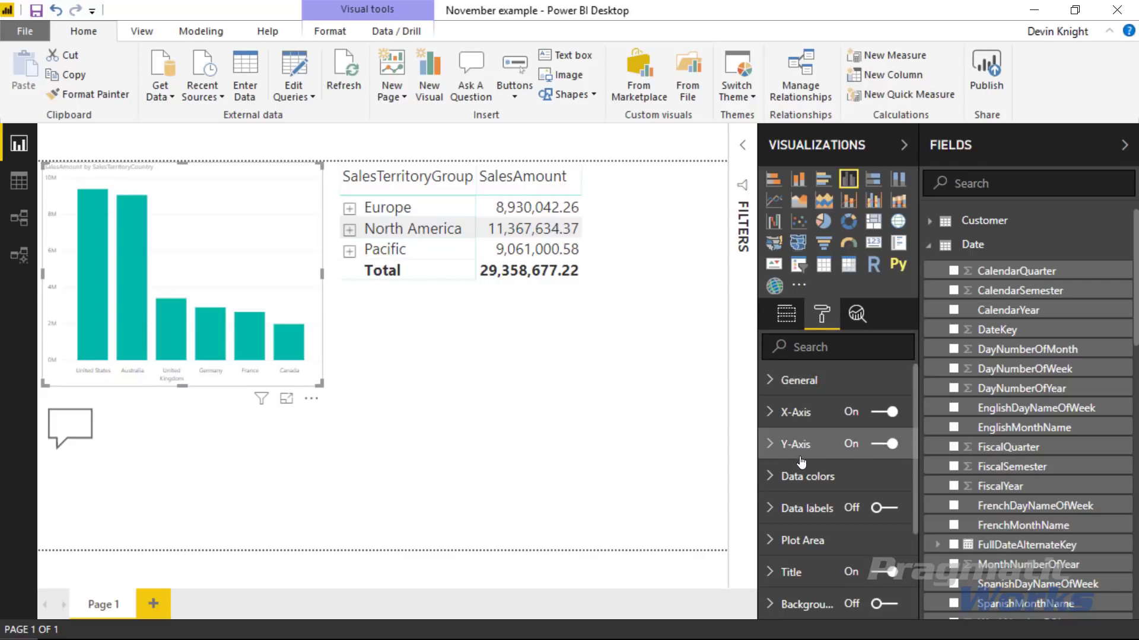
click(794, 477)
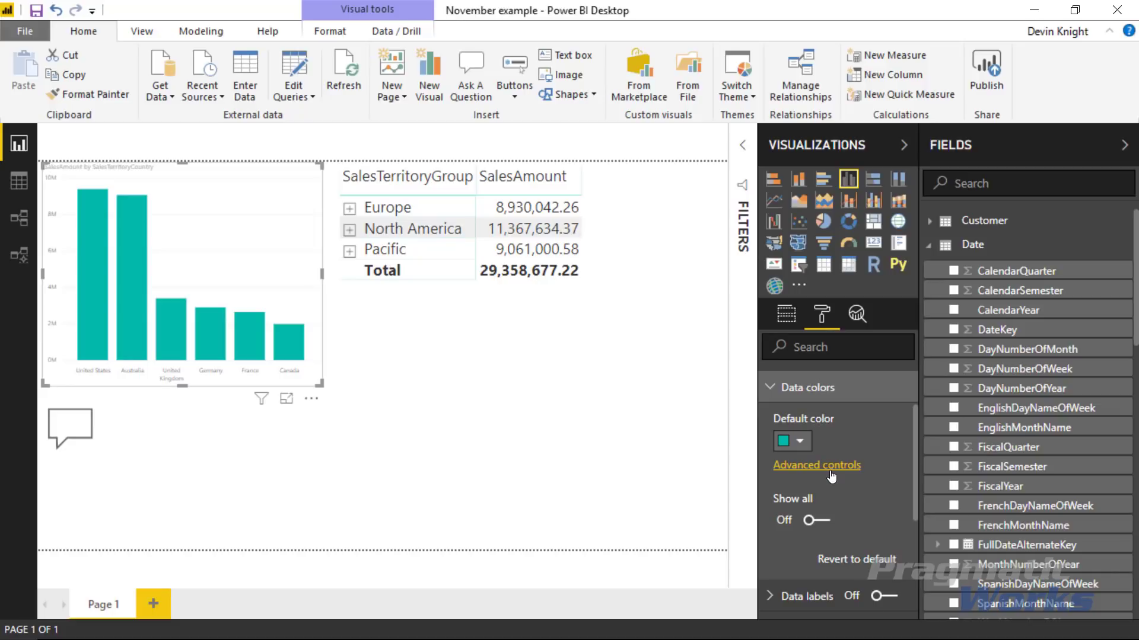
click(831, 476)
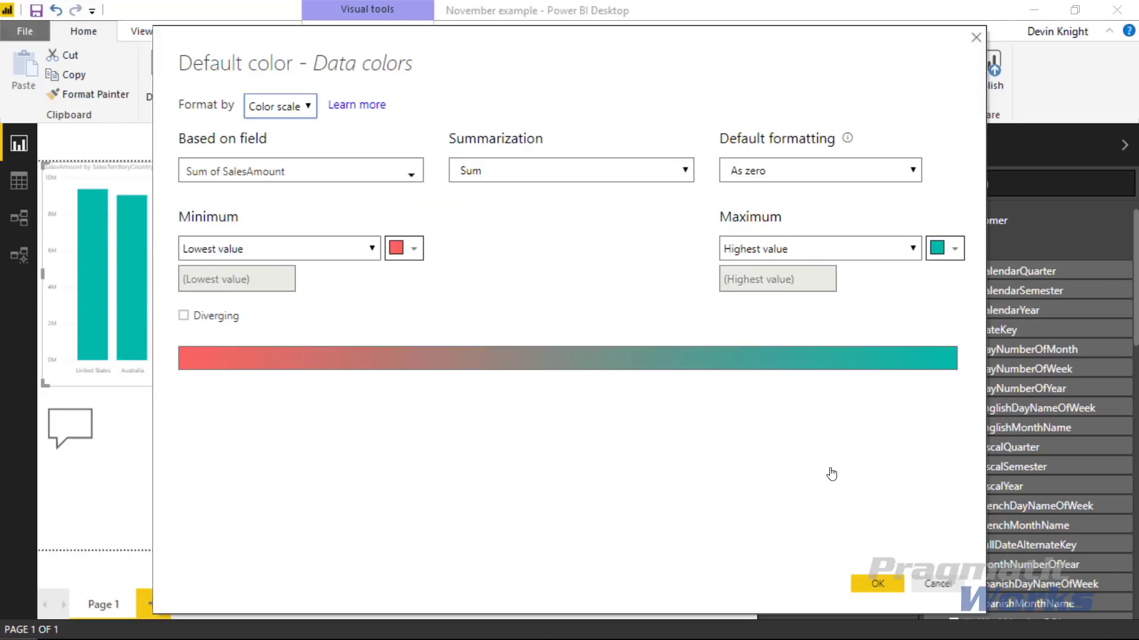
click(302, 108)
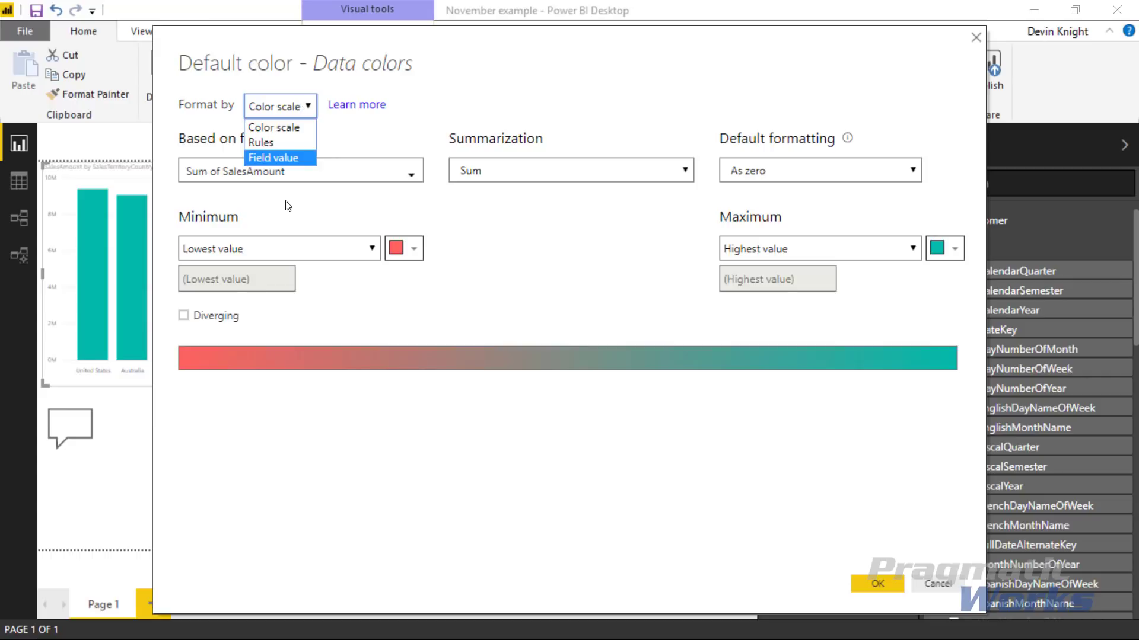
click(200, 319)
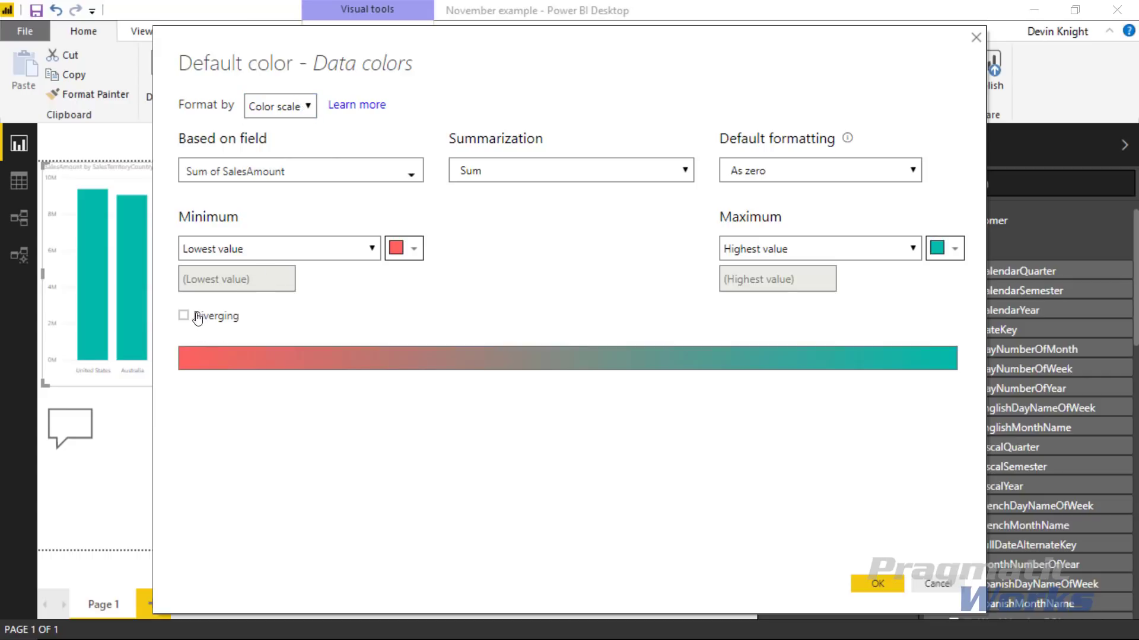
click(184, 316)
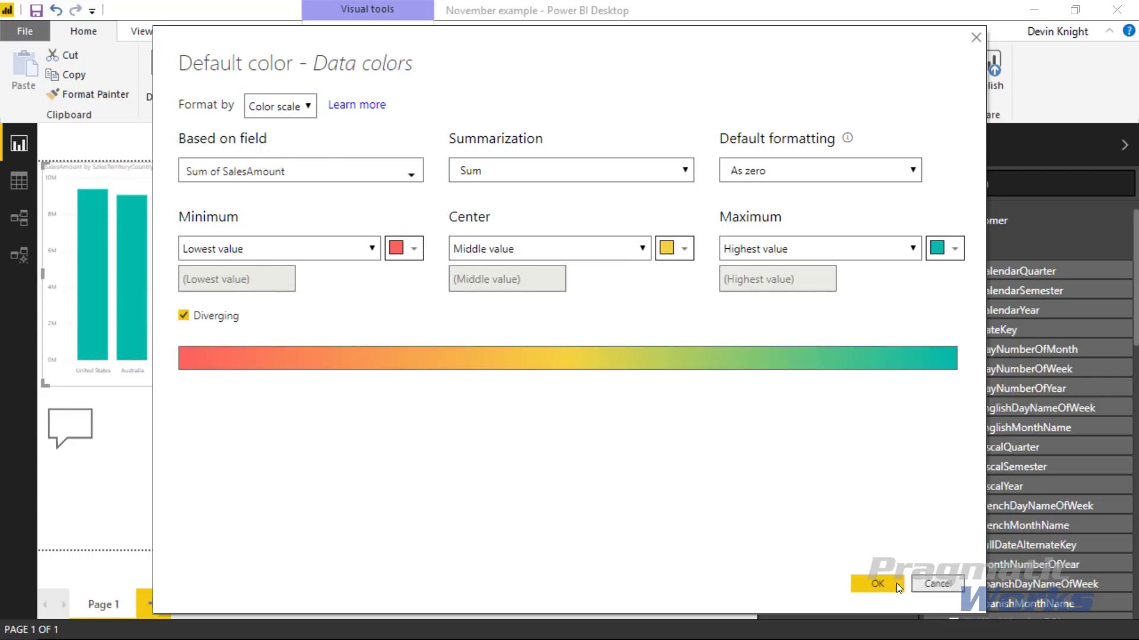
click(878, 585)
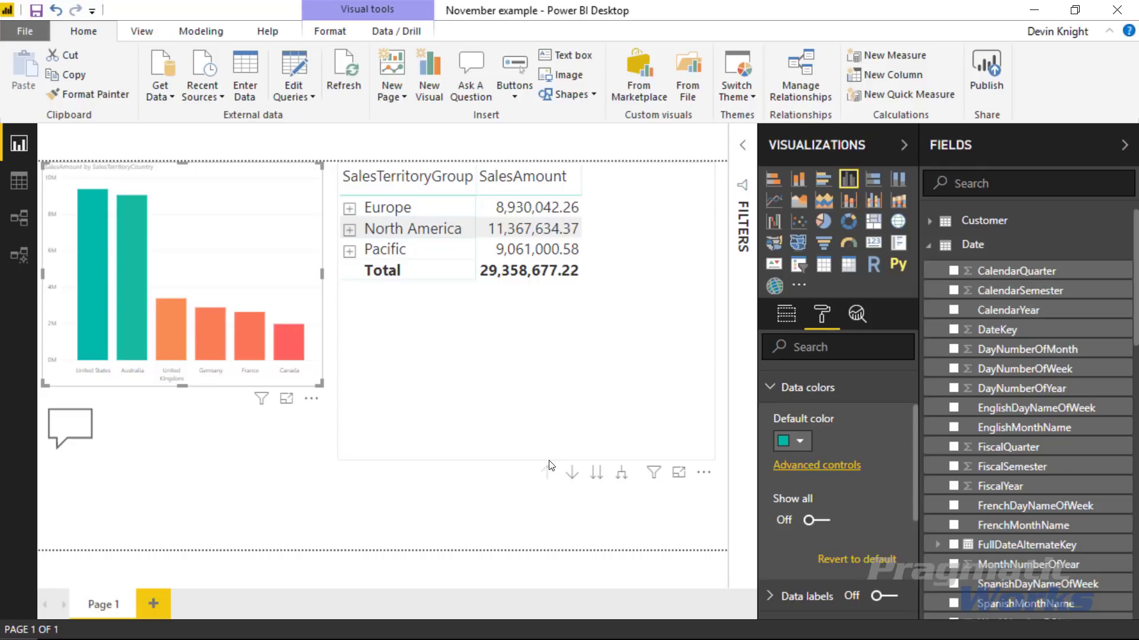
Preview and close the Q&A window of the speech-bubble button, and look up the Q&A entry among the available button types.
click(76, 427)
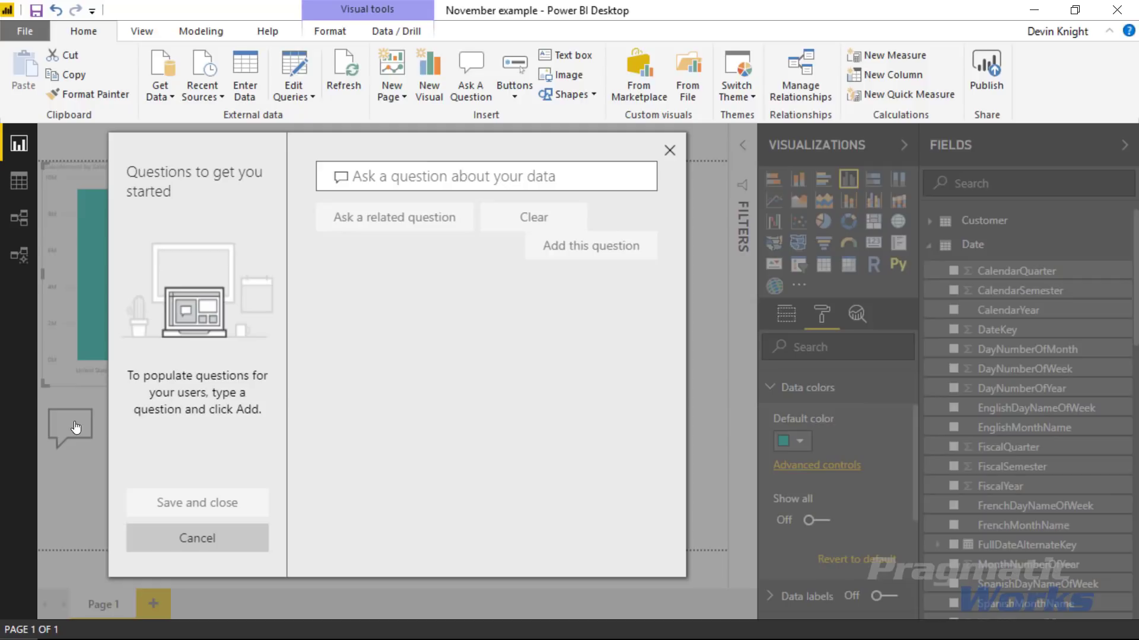
click(669, 151)
click(515, 97)
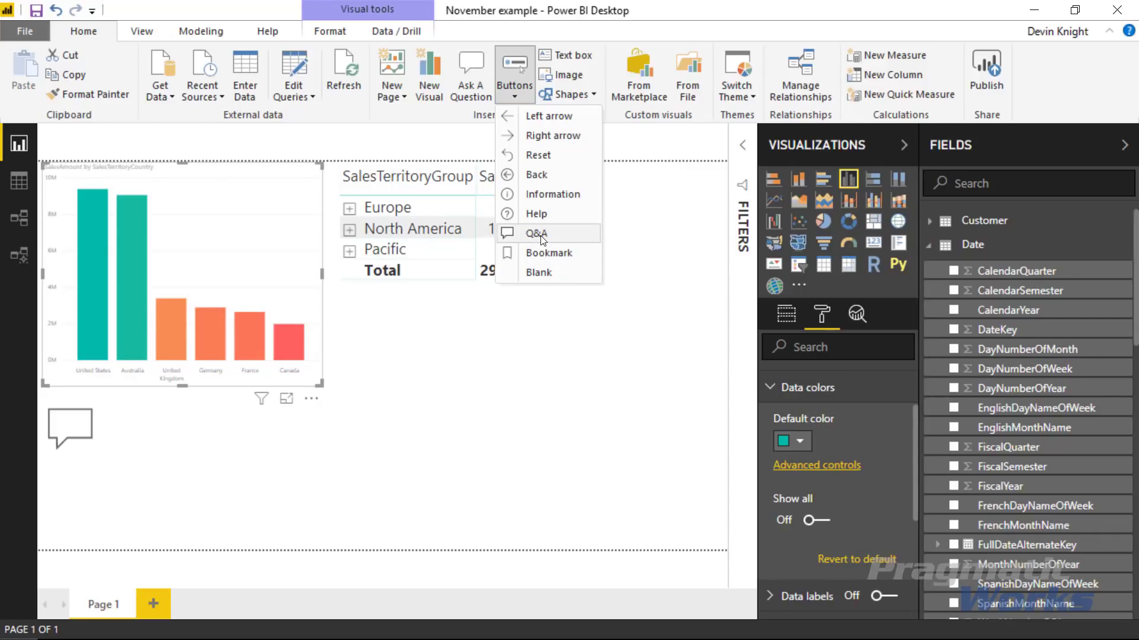
Enlarge the speech-bubble Q&A button below the column chart.
click(94, 451)
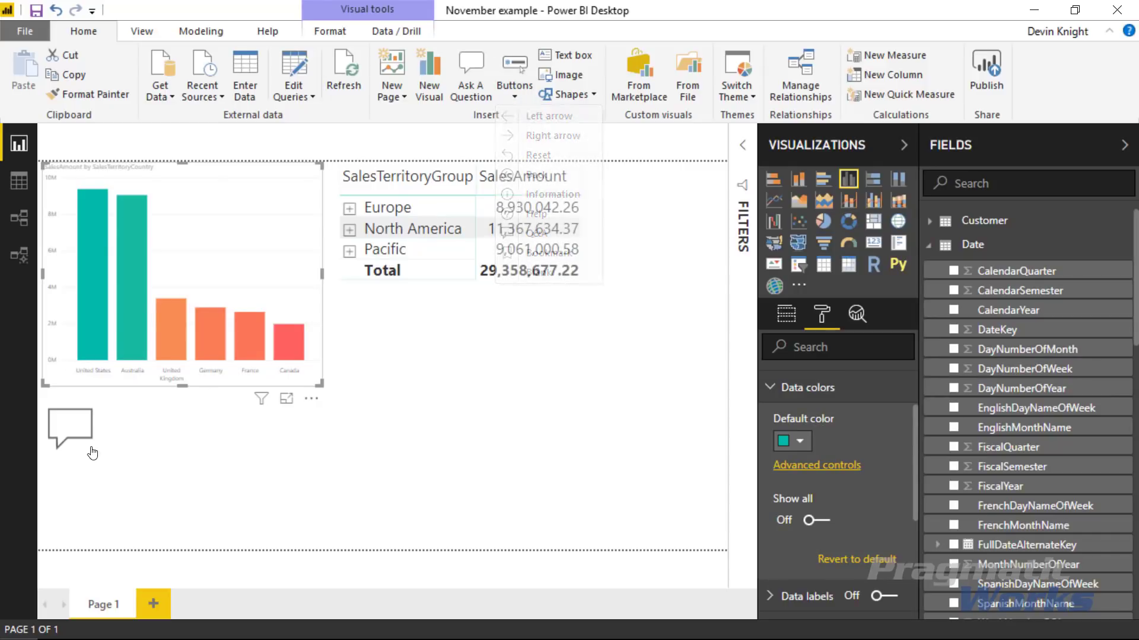
drag(96, 454, 153, 476)
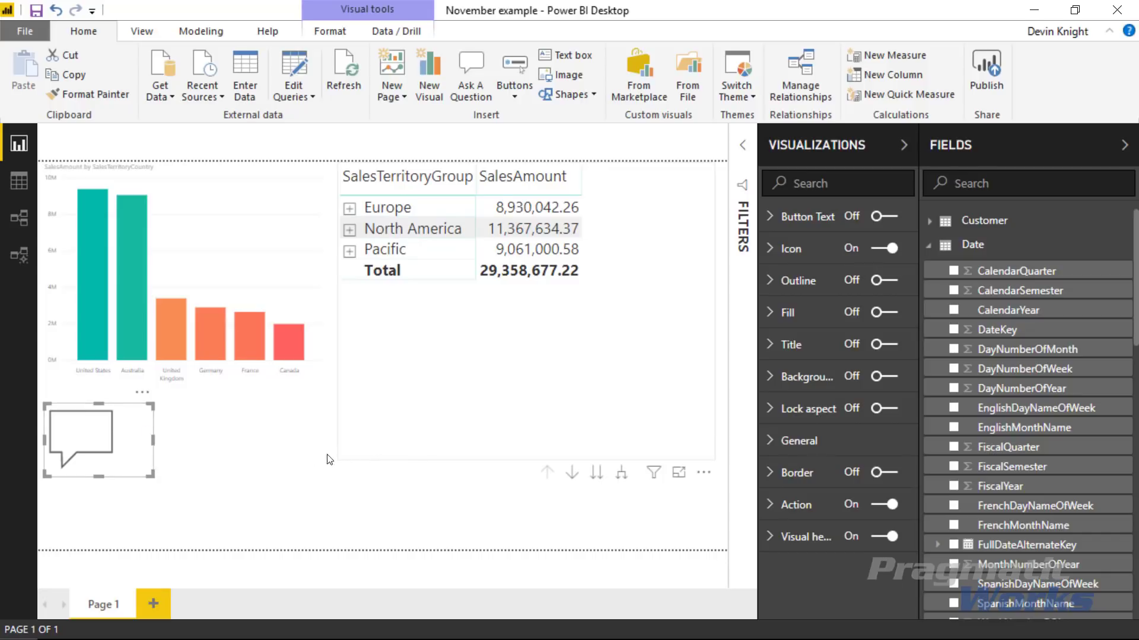
Bring up the inline question box on the empty canvas beside the Q&A button, and delete the placeholder visual.
double_click(252, 454)
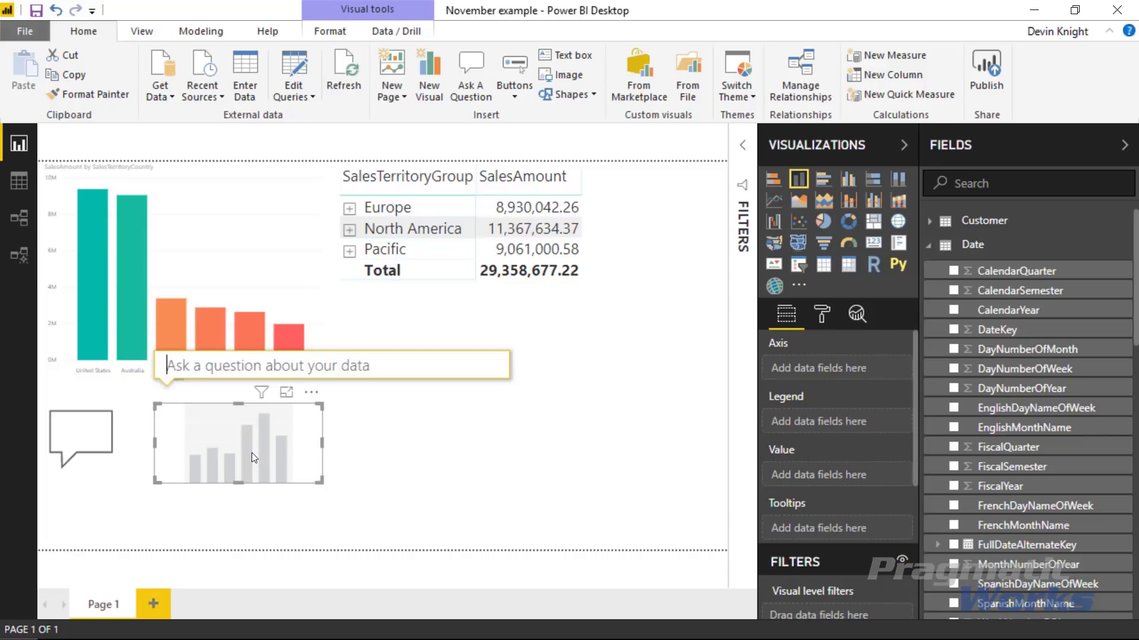
key(Delete)
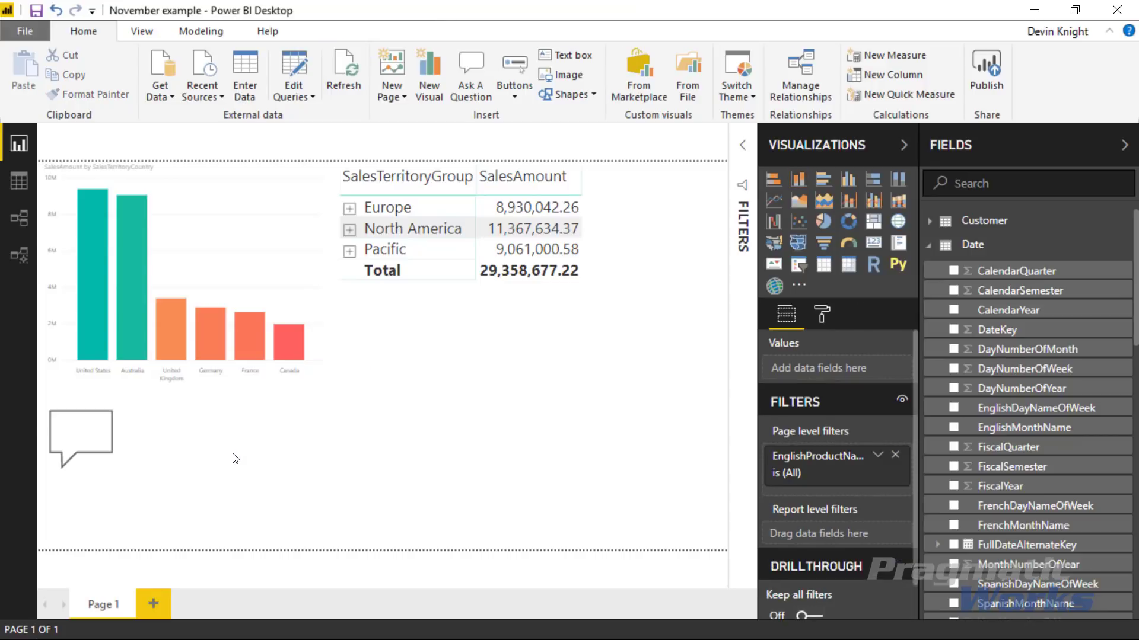
Open the Q&A window from its button and ask "Product by France", interpreting Product as EnglishProductName.
ctrl+click(87, 449)
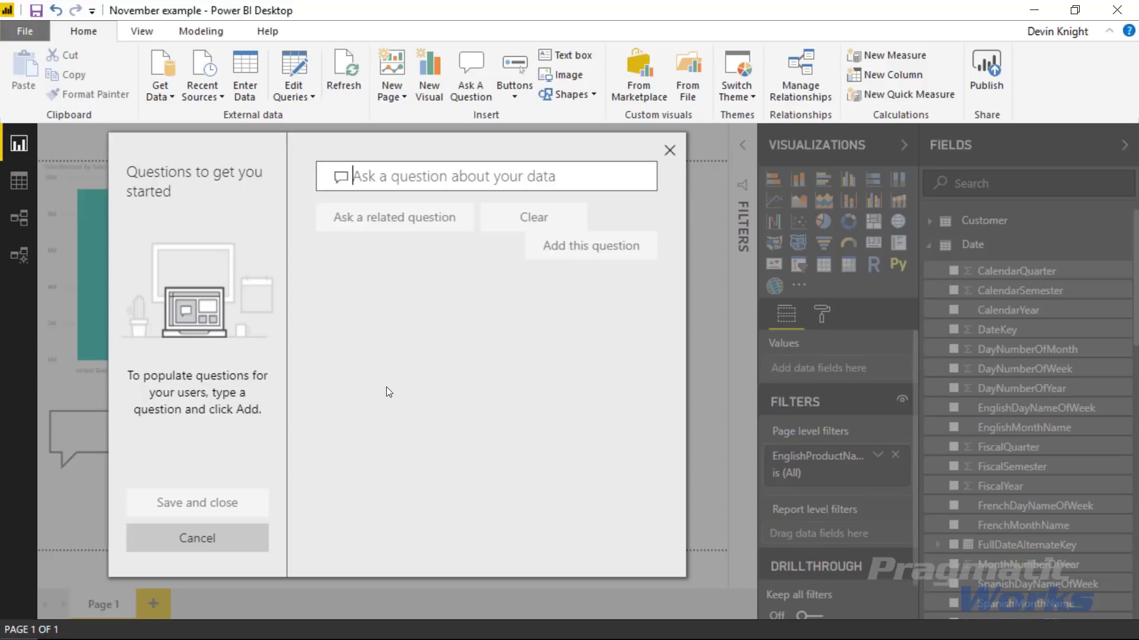
text(Product)
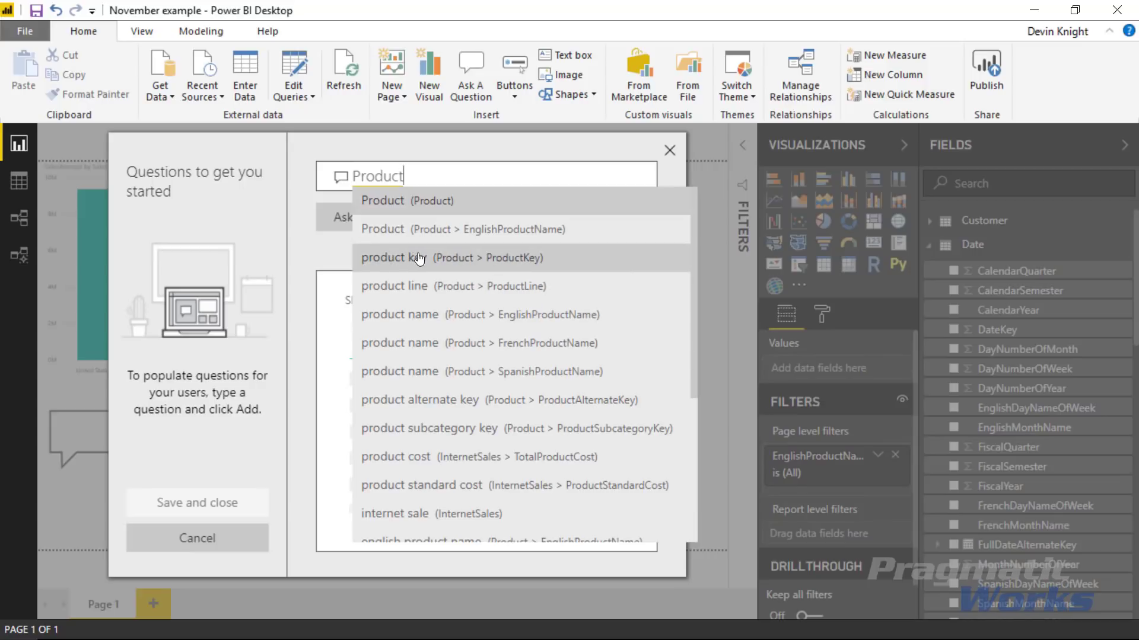
click(434, 240)
text(b)
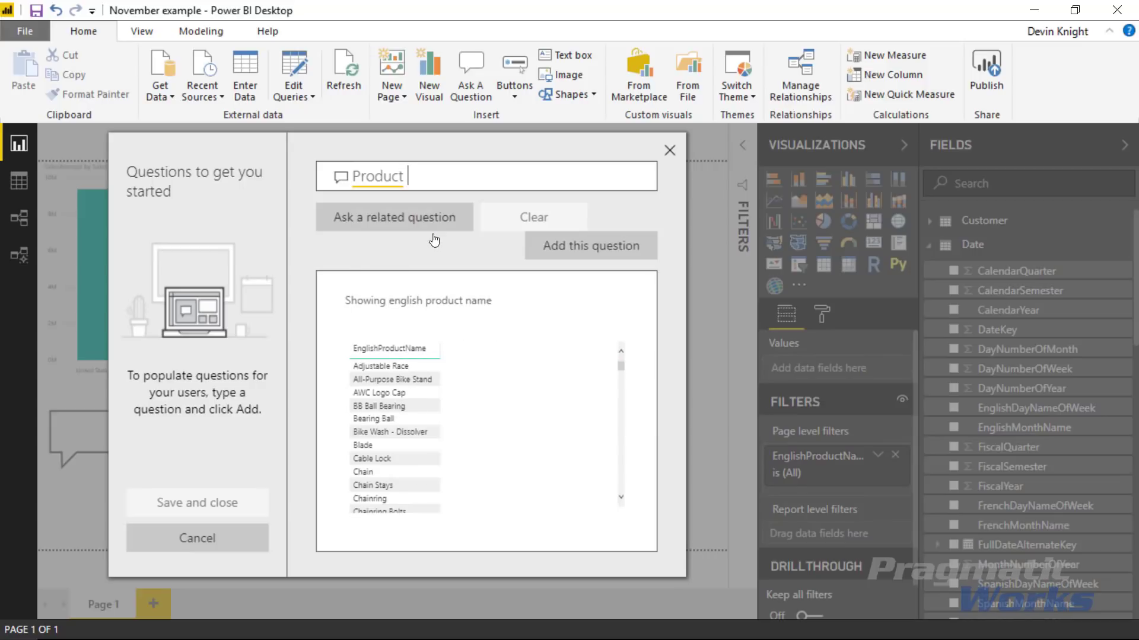
text(y)
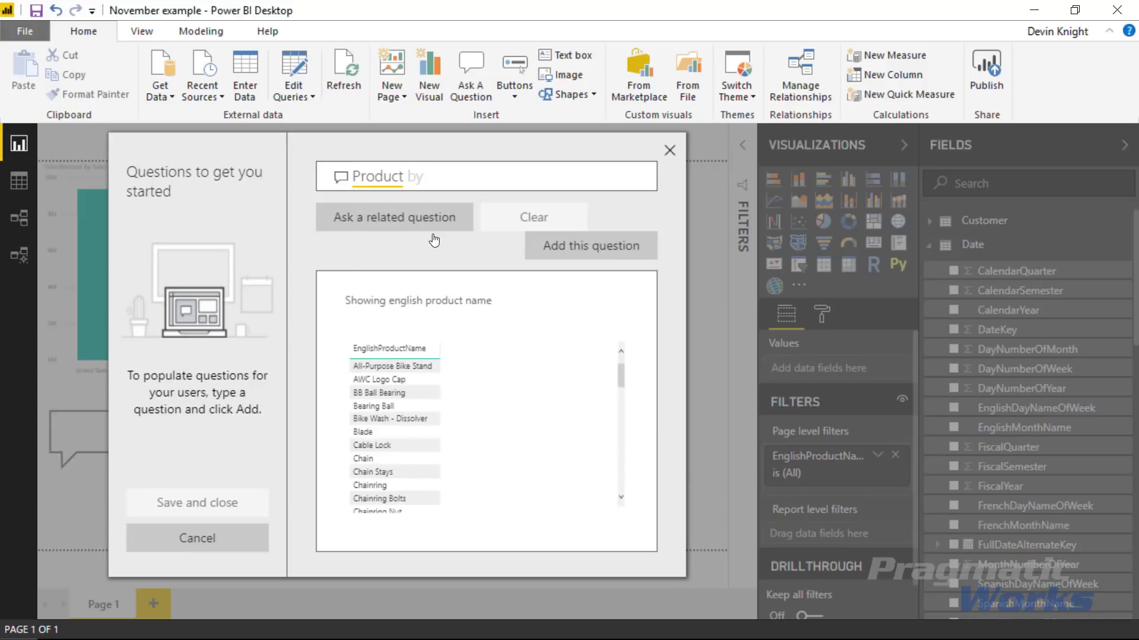
text( France)
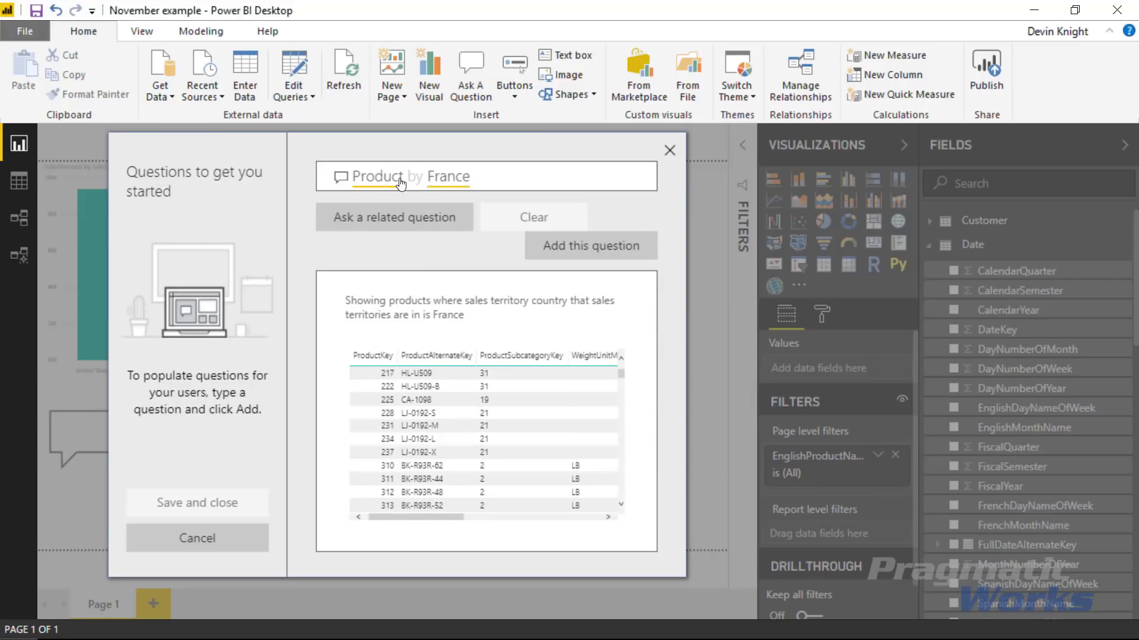
click(403, 178)
click(408, 229)
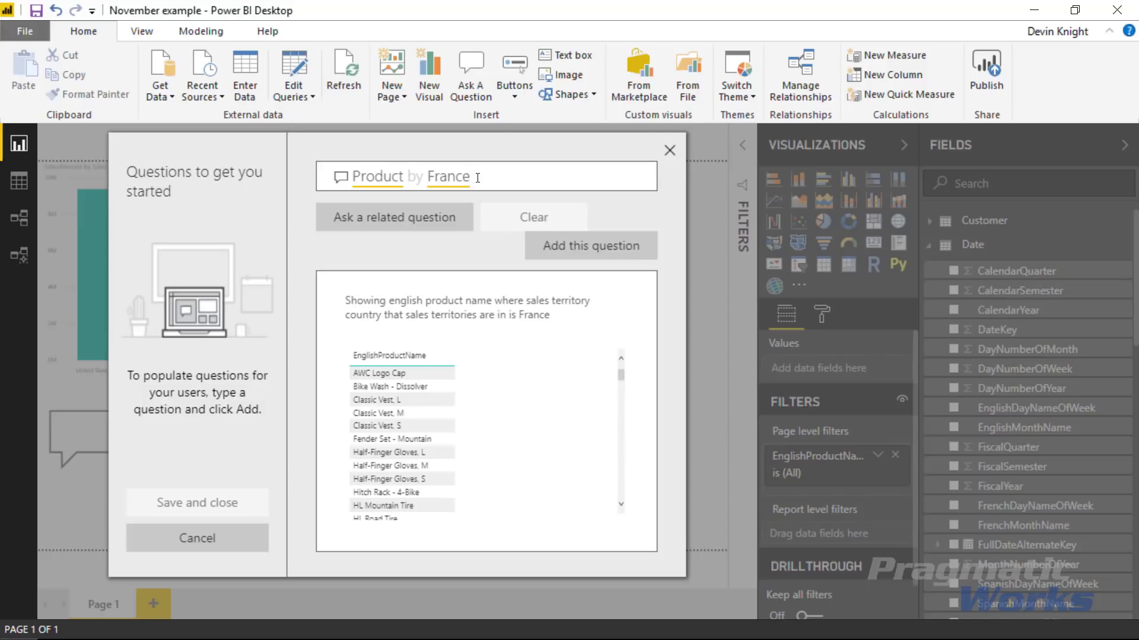
Ask the related question "sales by those product" and inspect the top bar of the resulting chart.
click(451, 211)
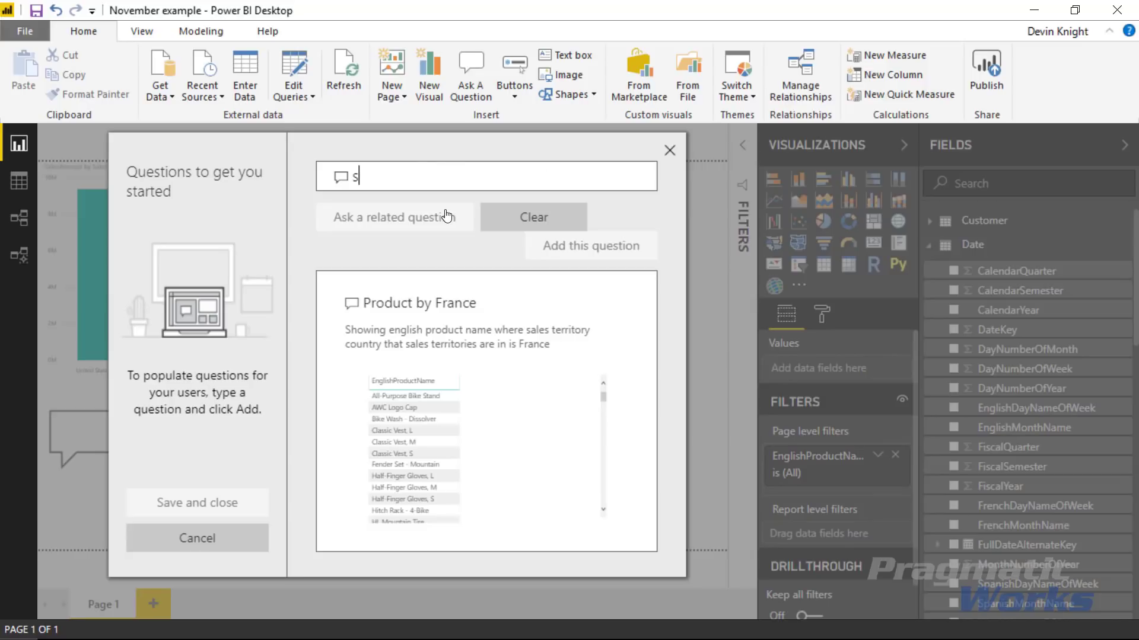
text(sales)
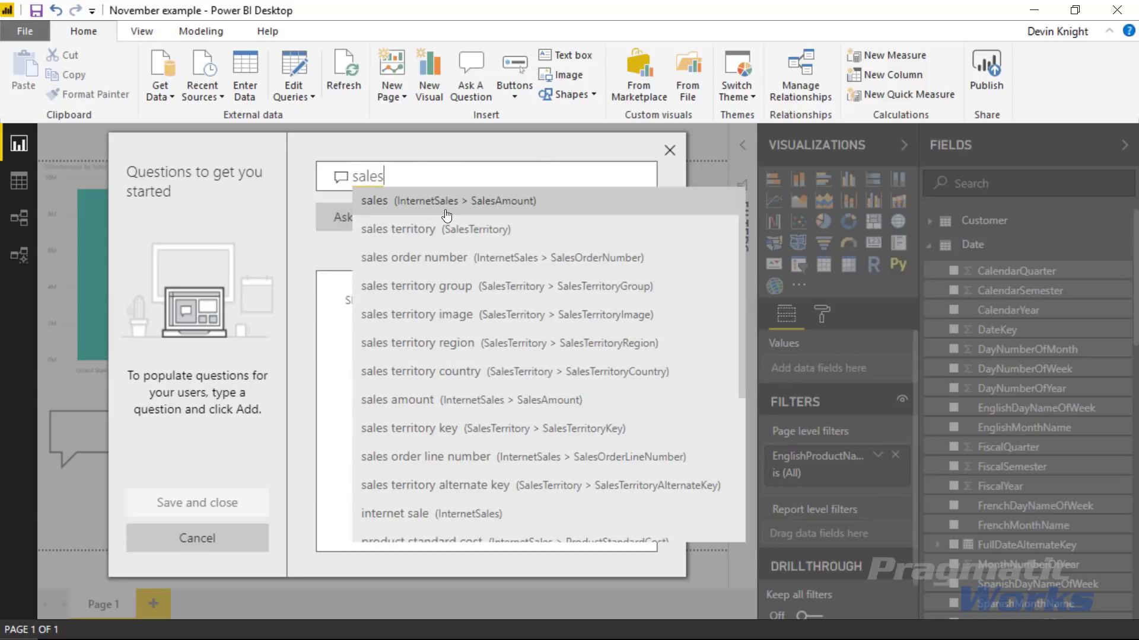
text( by prod)
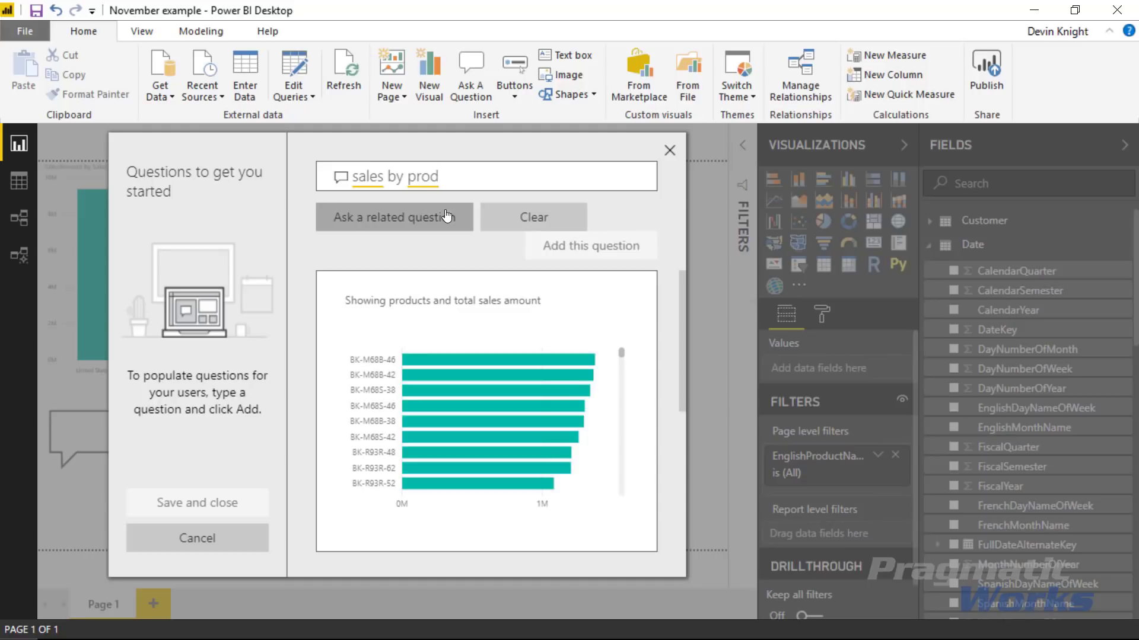
key(BackSpace)
key(BackSpace)
key(BackSpace)
text(t)
key(BackSpace)
key(BackSpace)
text(those)
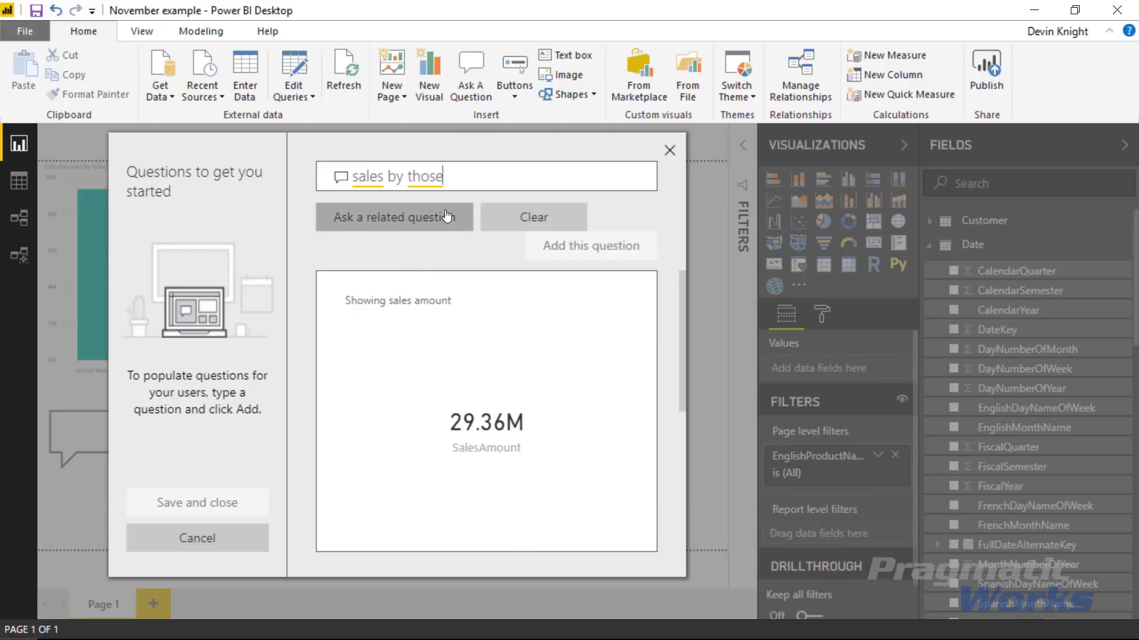
text( pro)
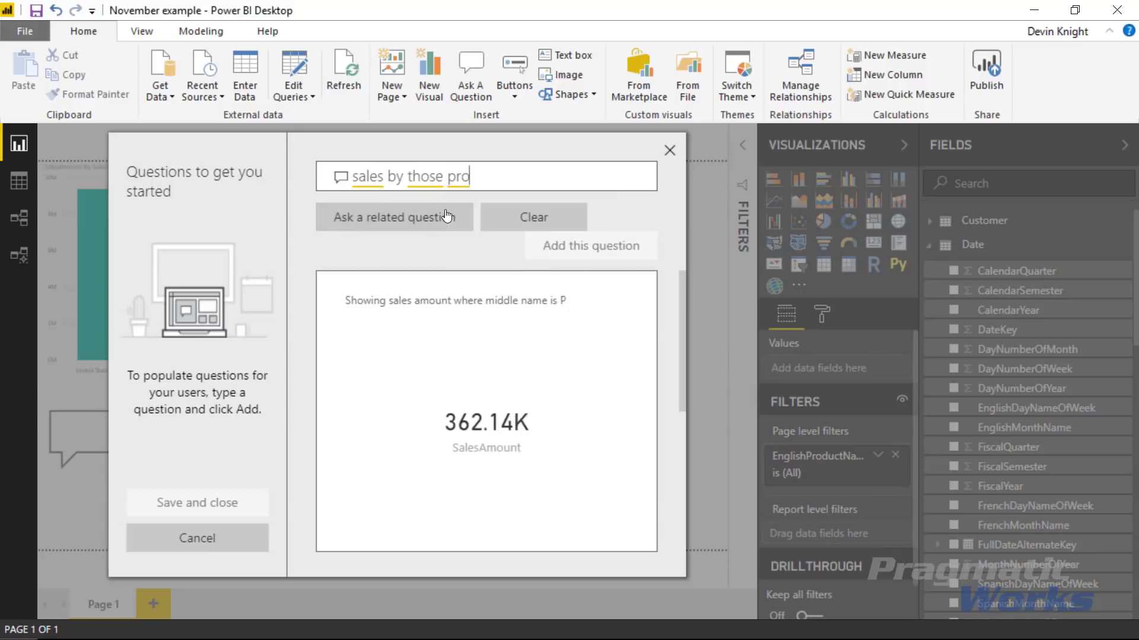
text(duct)
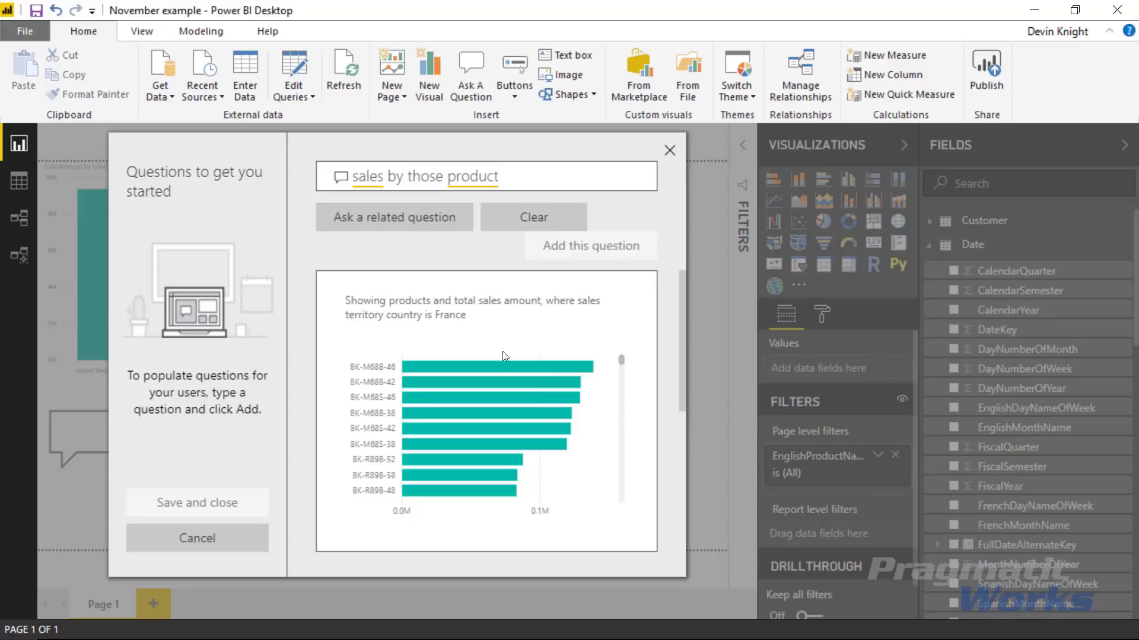
mouse_move(501, 369)
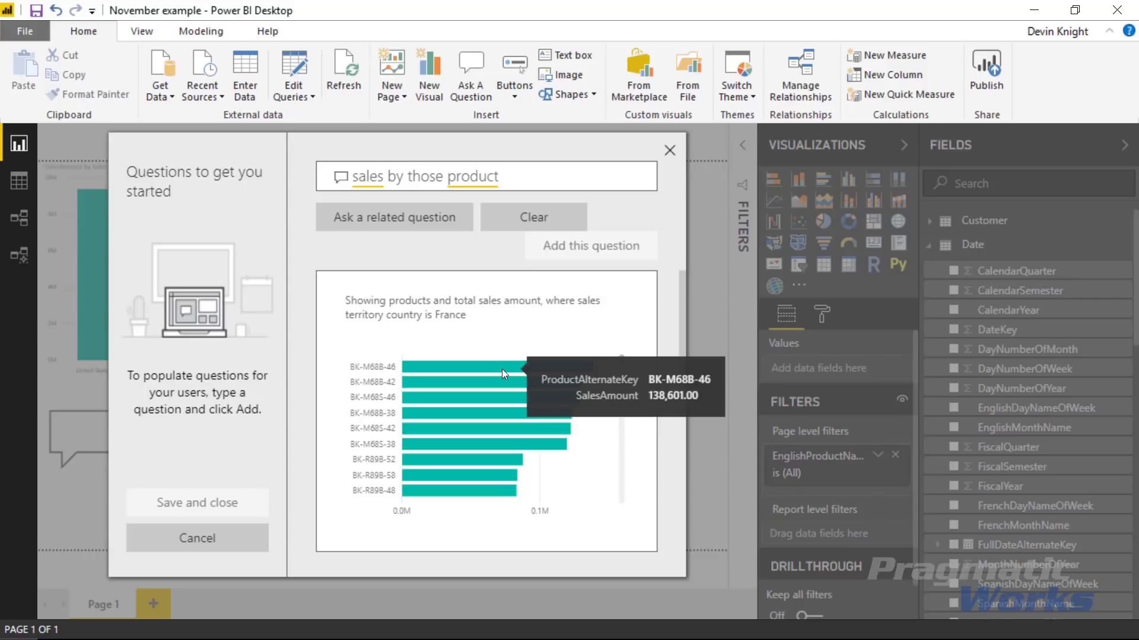
Ask the related question "show germany instead" and review the previous "sales by those product" answer for France below it.
click(445, 223)
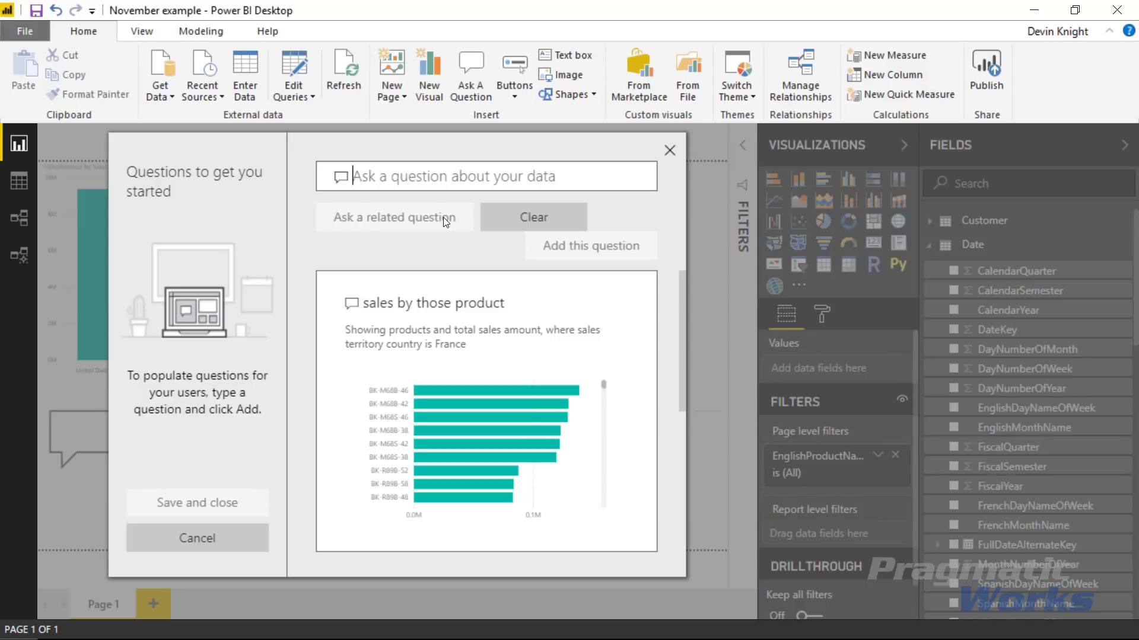
text(show ger)
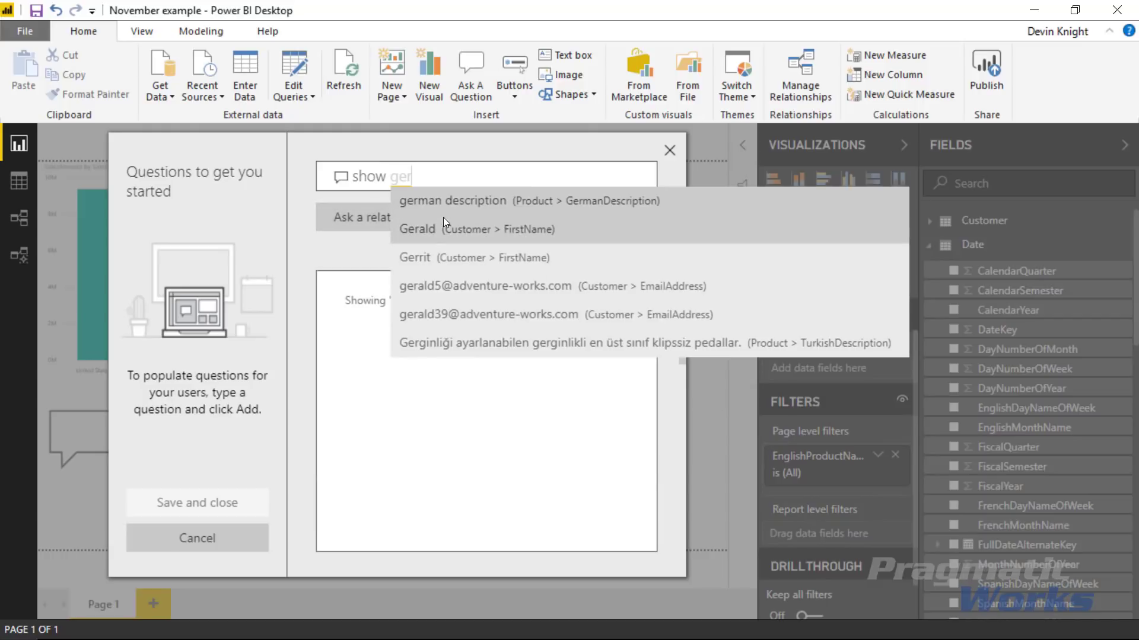
text(mnay)
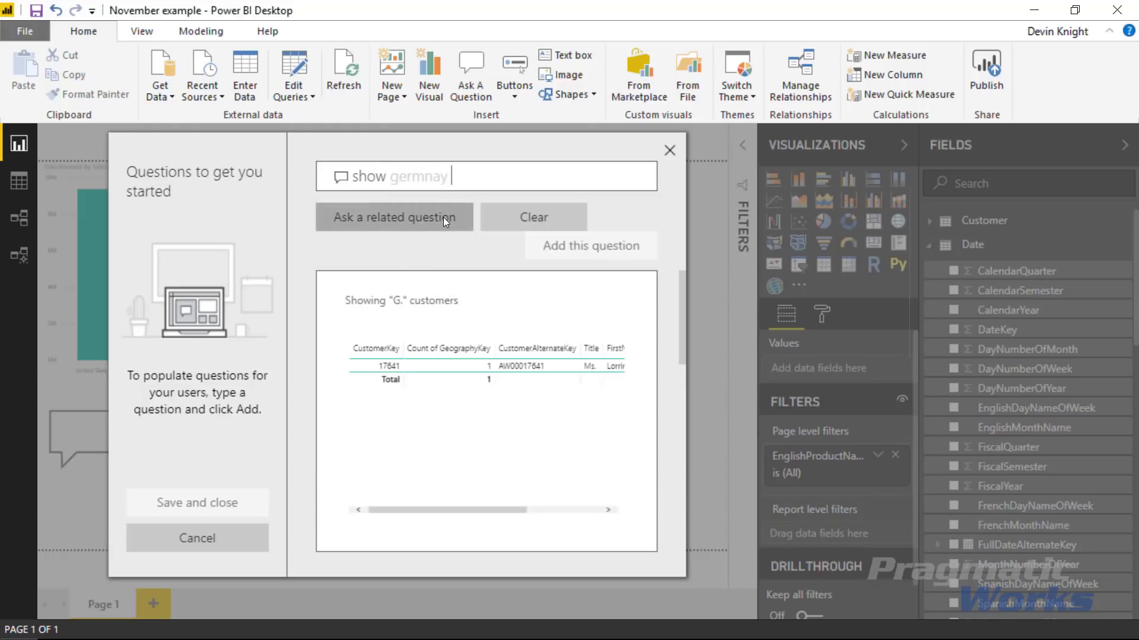
key(BackSpace)
key(BackSpace)
text(a)
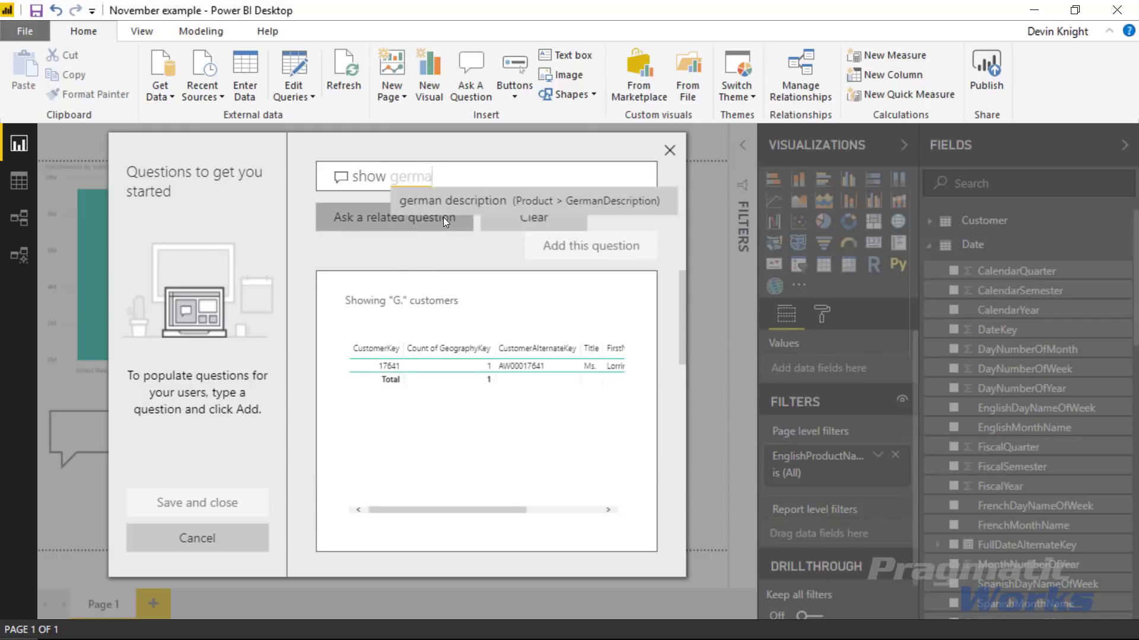
text(ny instead)
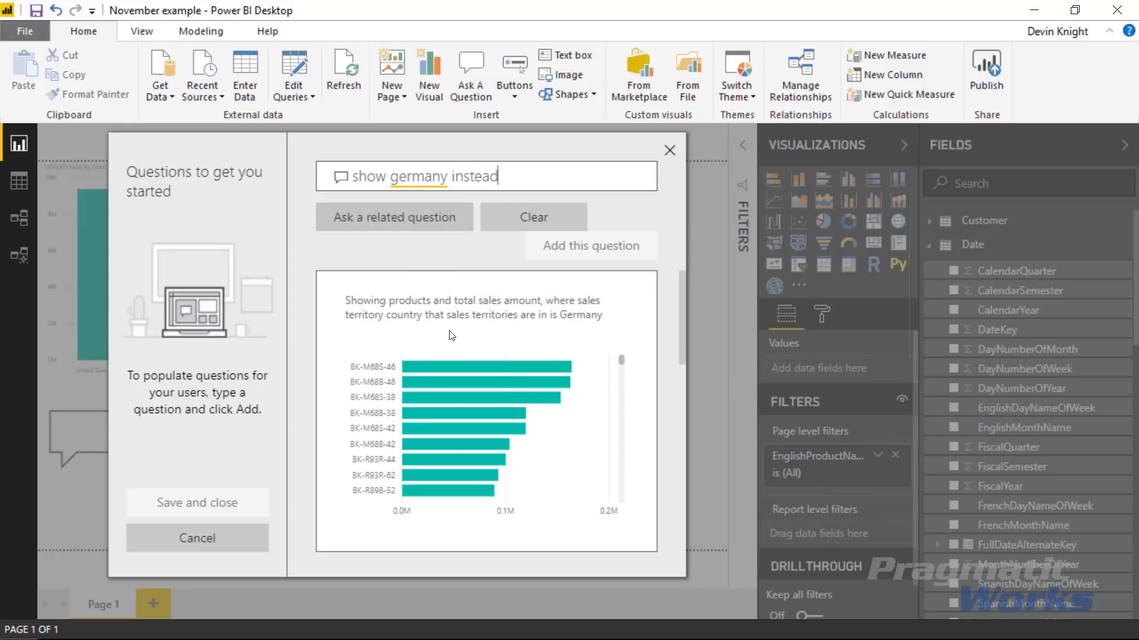
mouse_move(453, 363)
drag(683, 312, 694, 434)
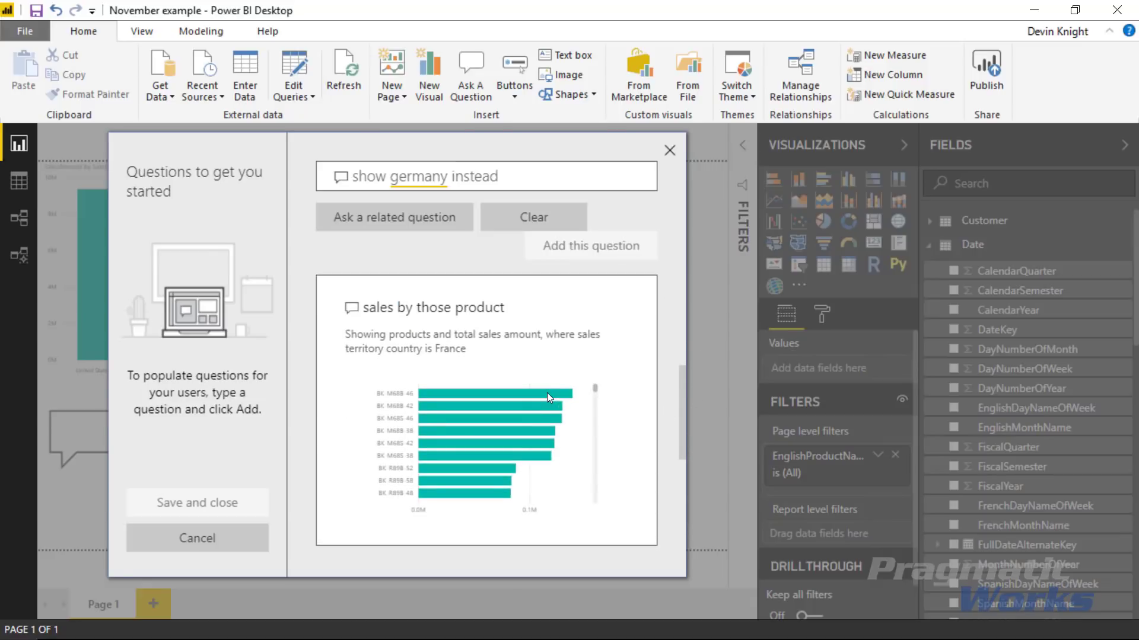
mouse_move(547, 392)
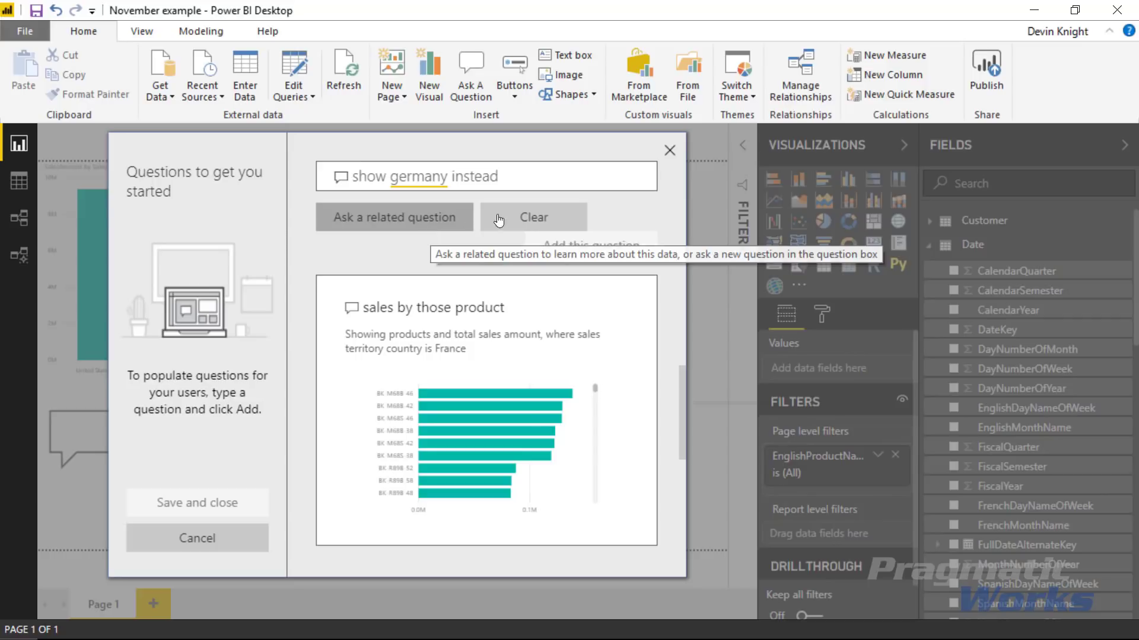
Close the Q&A window without saving and switch to the new modeling view of the table relationships.
click(669, 152)
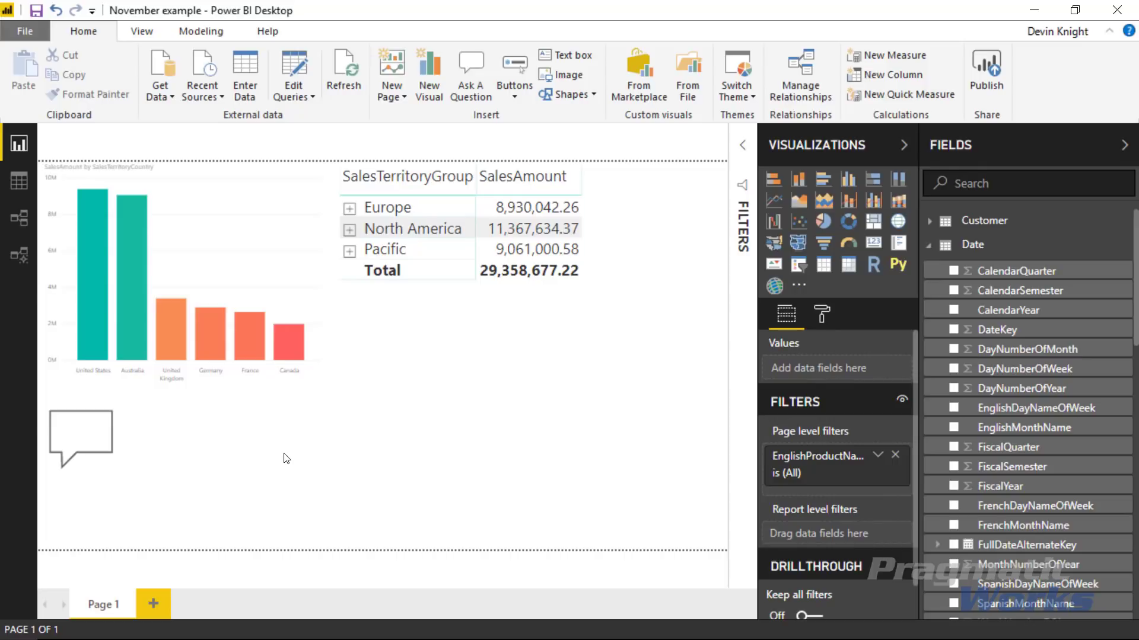
click(21, 254)
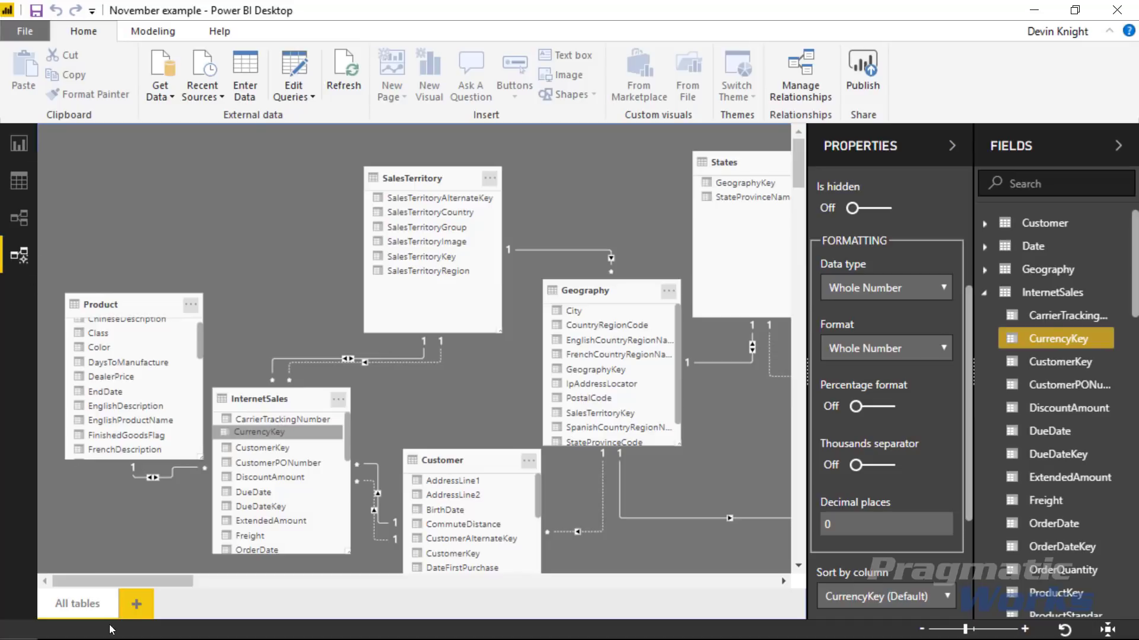
Create a new diagram layout and place the InternetSales table on it.
click(134, 609)
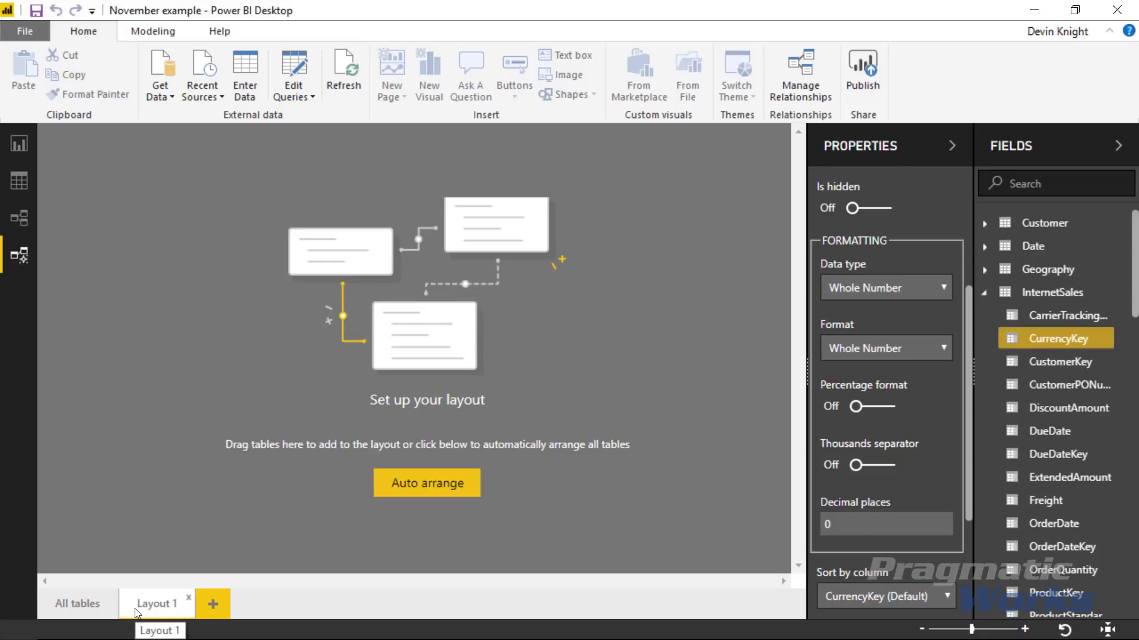
click(983, 292)
drag(1038, 292, 536, 321)
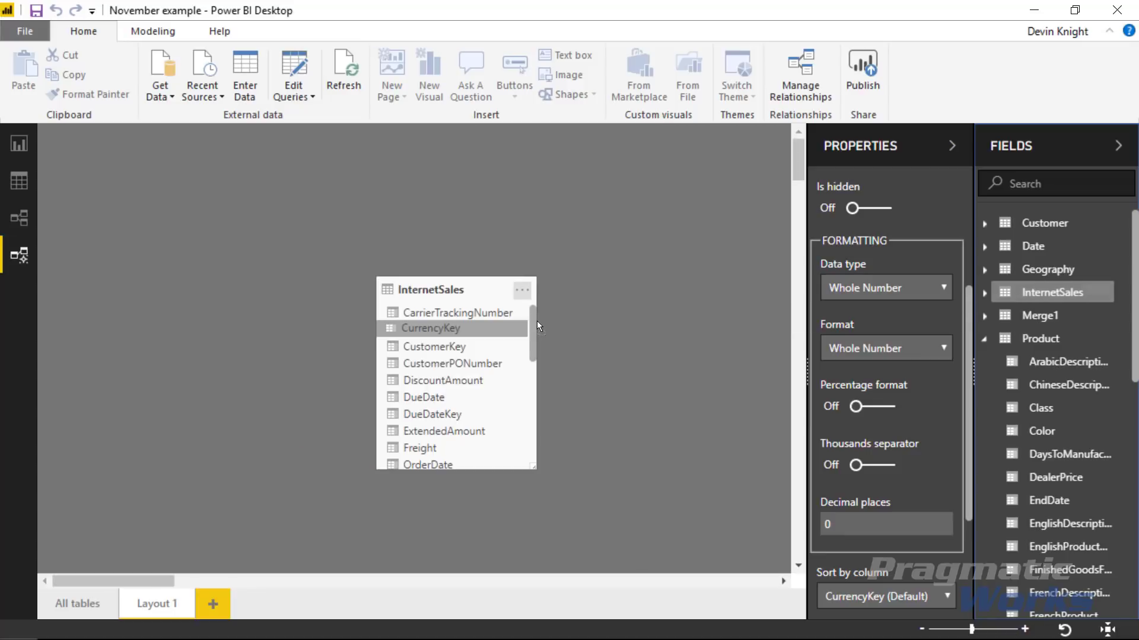
Add the tables related to InternetSales to the layout, and rearrange InternetSales beside SalesTerritory with Product just below.
click(525, 292)
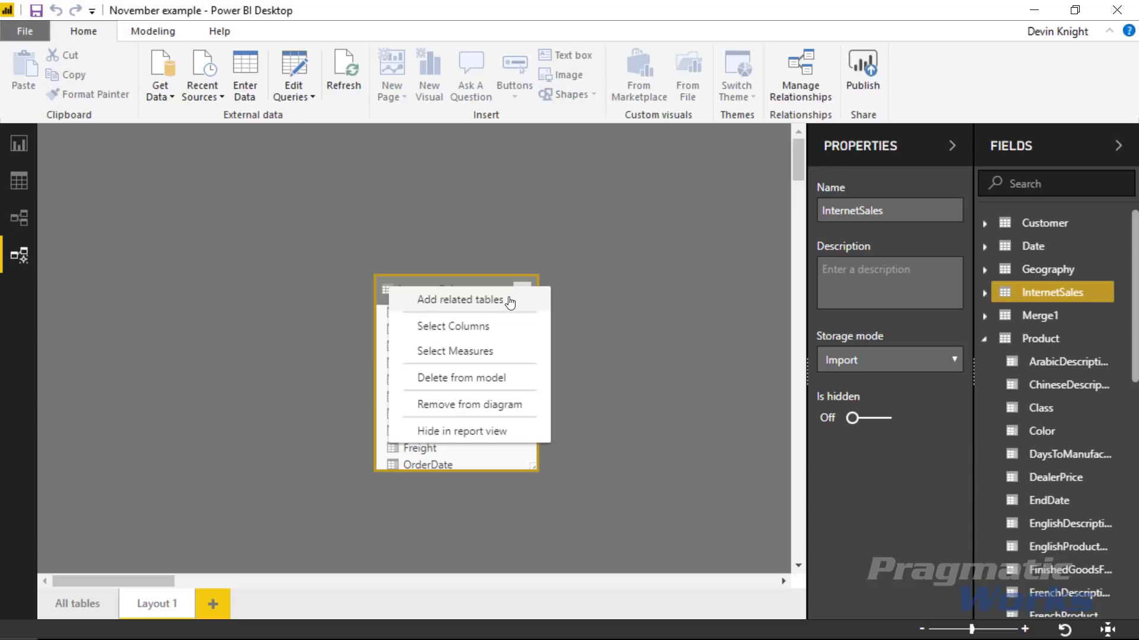
click(503, 299)
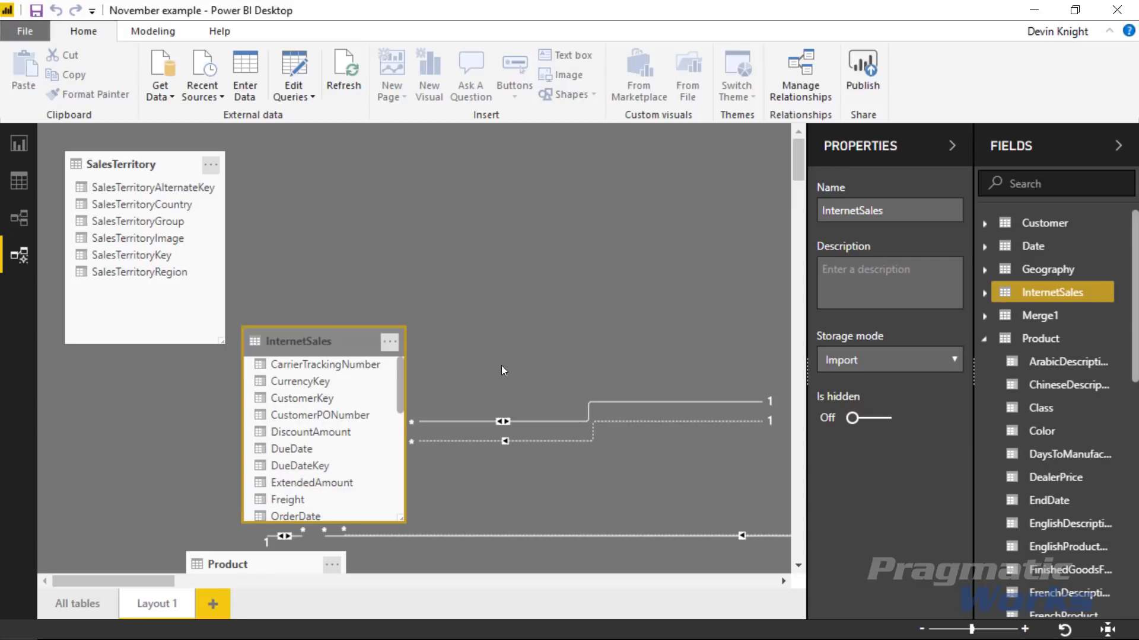
drag(364, 341, 589, 201)
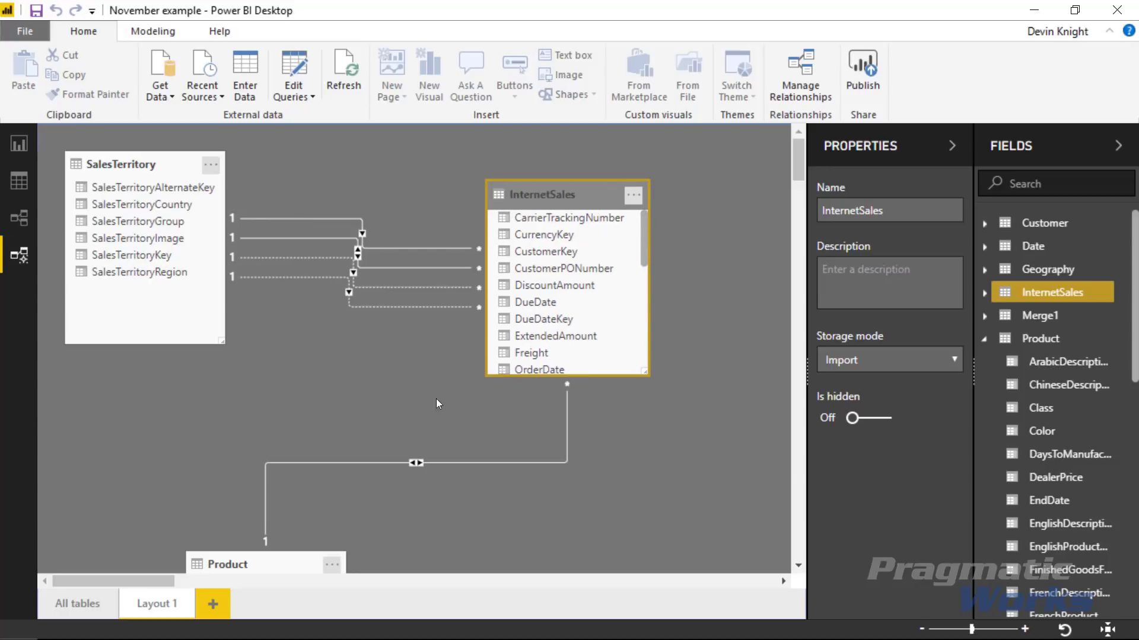
drag(290, 562, 372, 428)
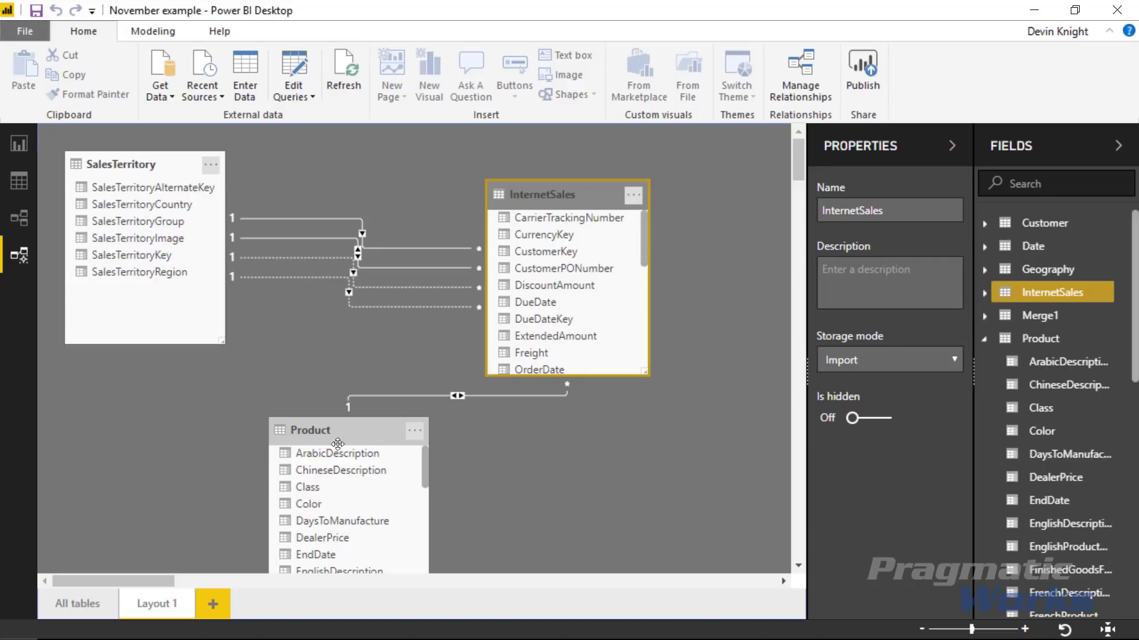
Return to the All tables layout and check which options the InternetSales table offers there.
click(88, 605)
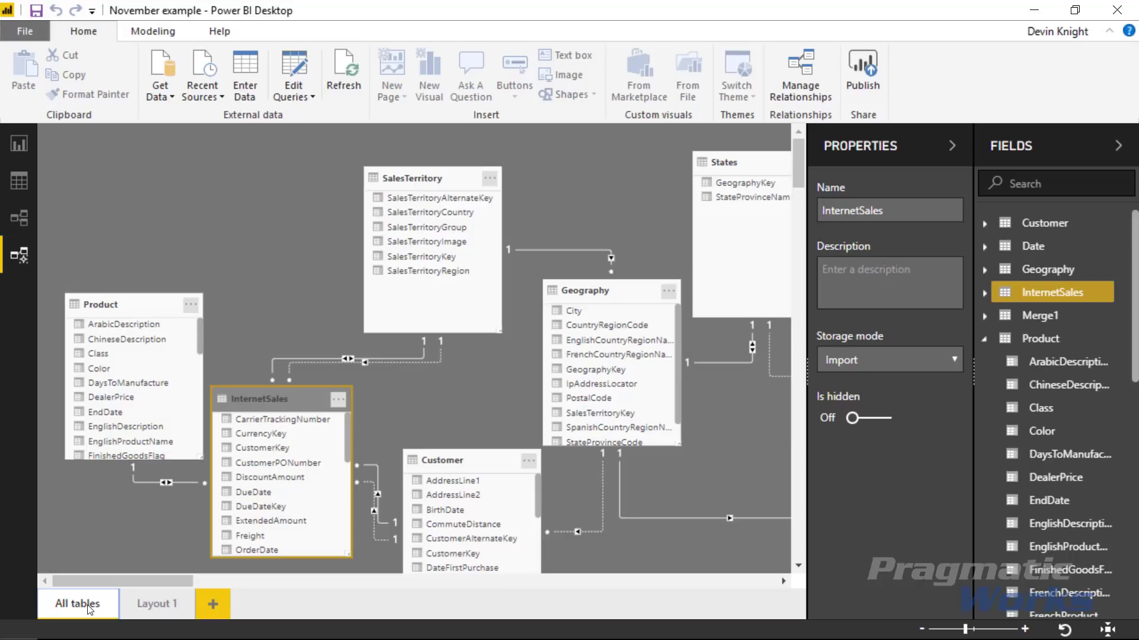
click(342, 401)
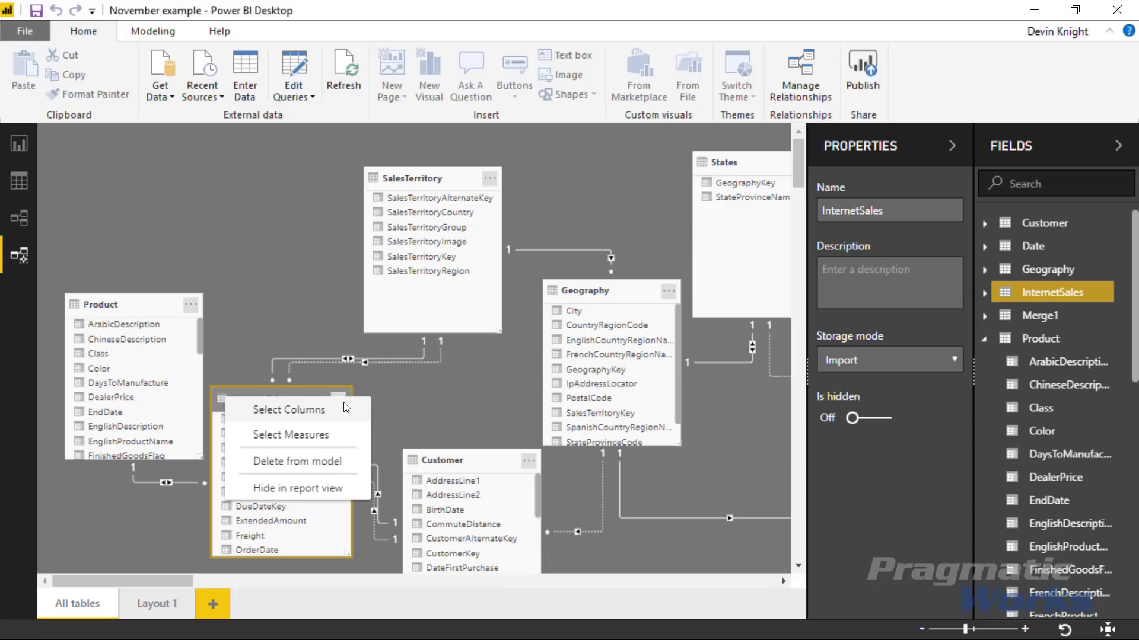
click(278, 307)
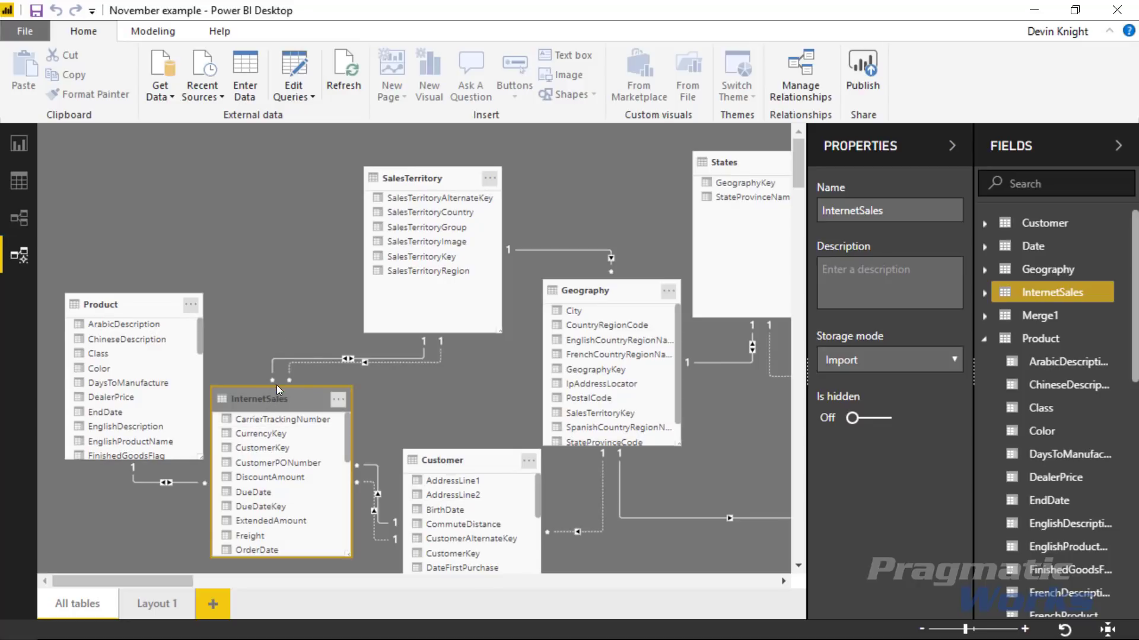
Hide CurrencyKey and CustomerKey in InternetSales, CustomerAlternateKey in Customer and GeographyKey in Geography as one multi-selection.
click(272, 431)
ctrl+click(269, 446)
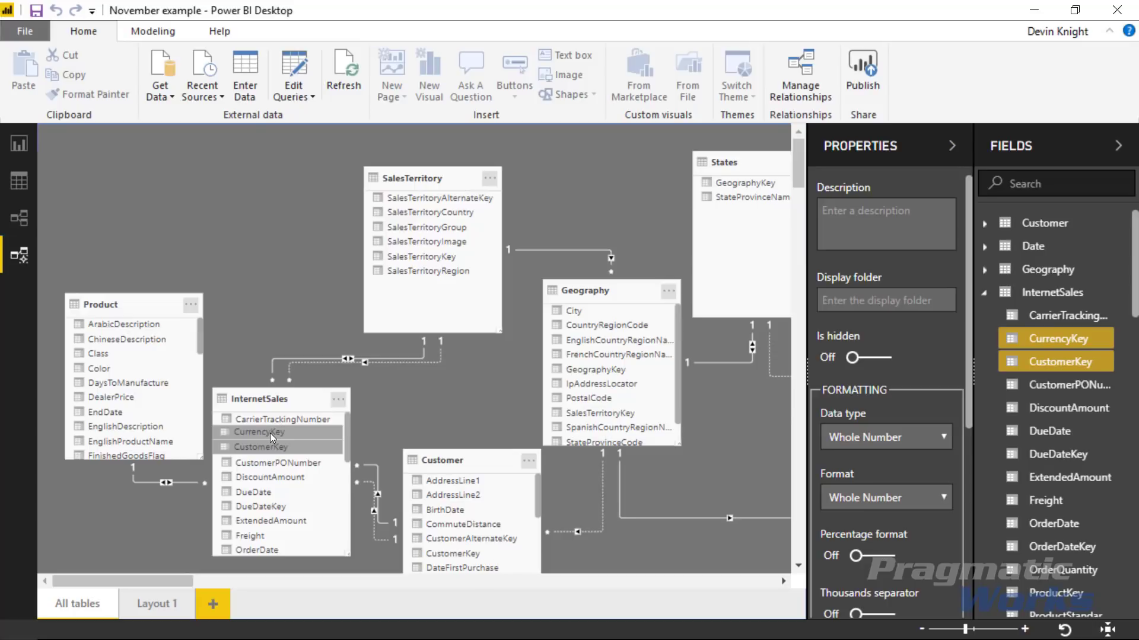
click(269, 433)
click(270, 446)
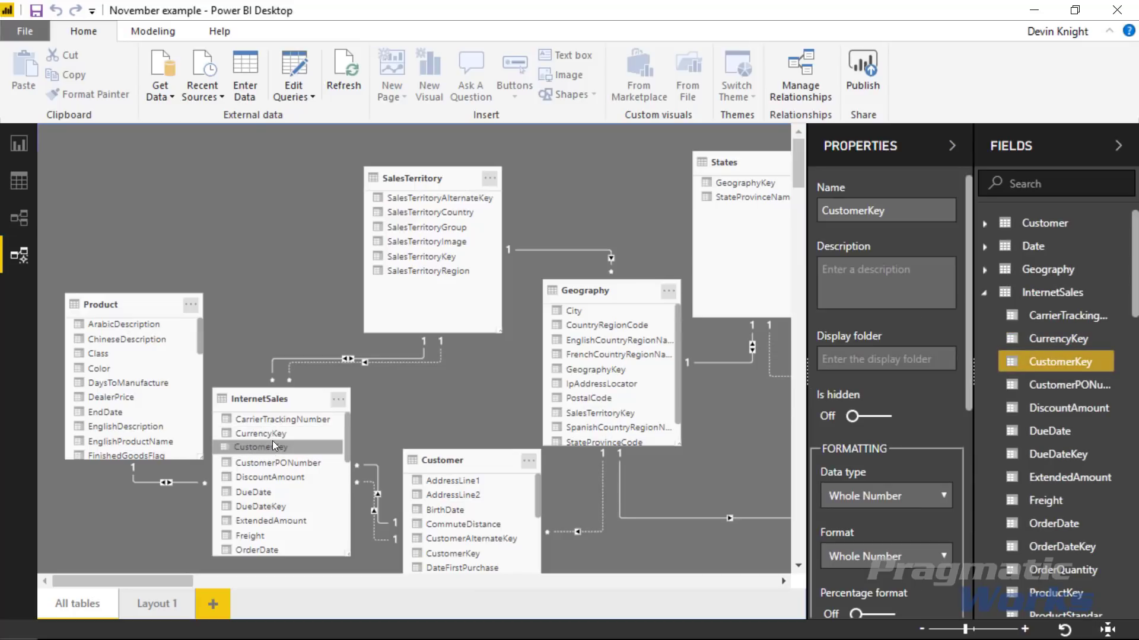
ctrl+click(272, 434)
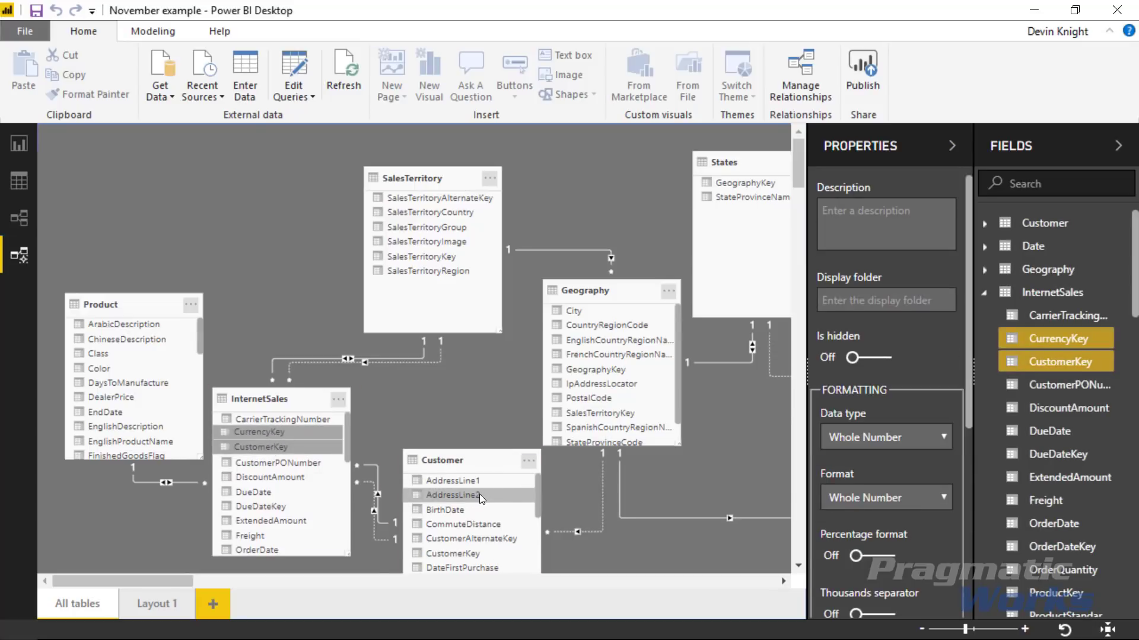
scroll(479, 493, down, 1)
ctrl+click(466, 508)
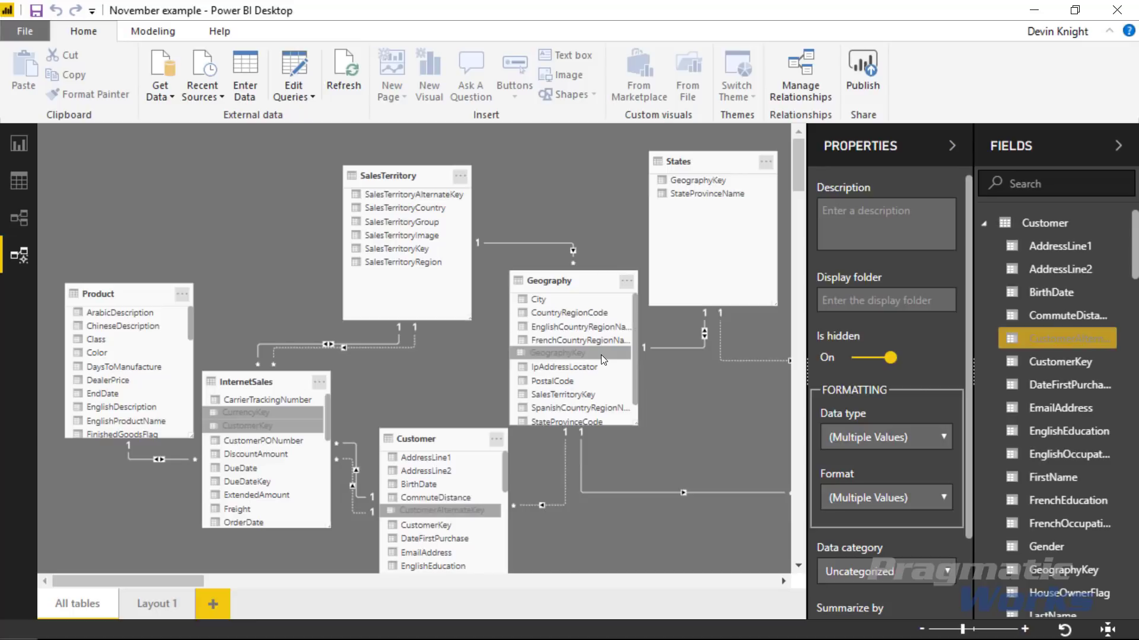
click(571, 362)
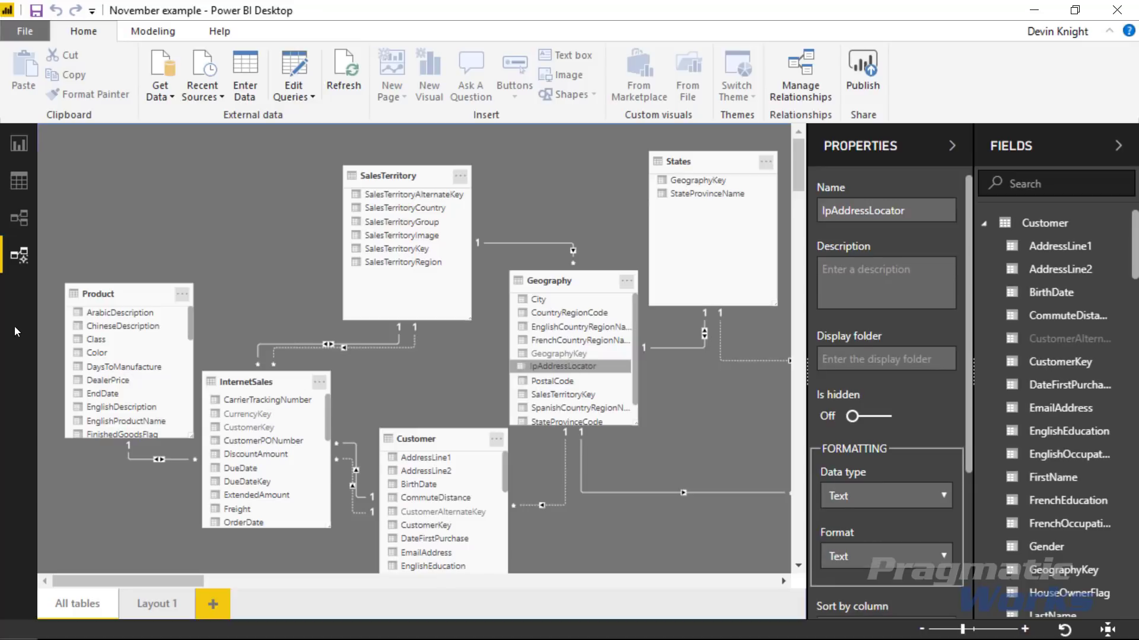
Assign the SalesTerritoryCountry column of the SalesTerritory table to a display folder named Location.
click(403, 206)
click(853, 351)
text(Location)
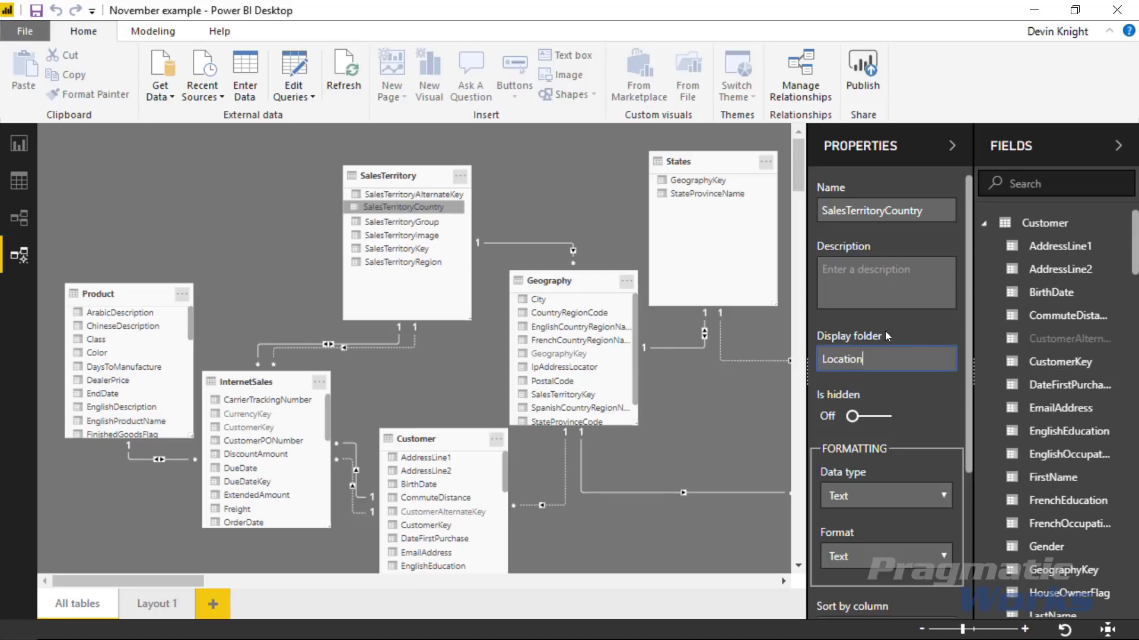
click(884, 384)
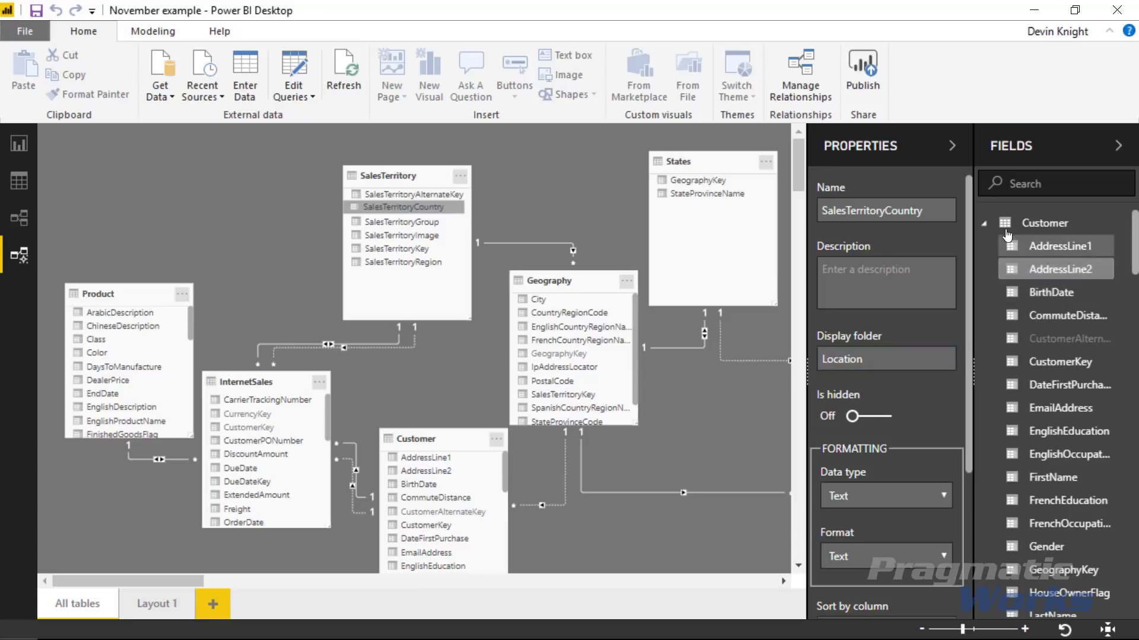
Collapse the expanded tables above SalesTerritory in the field list and inspect its Location folder.
click(985, 225)
click(985, 269)
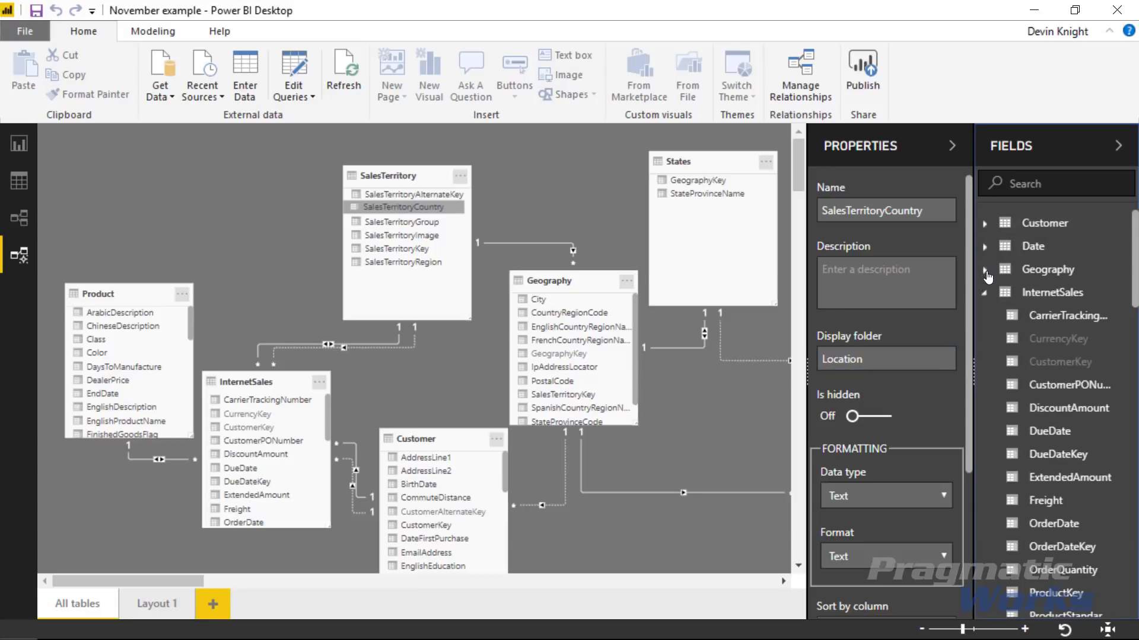
click(984, 293)
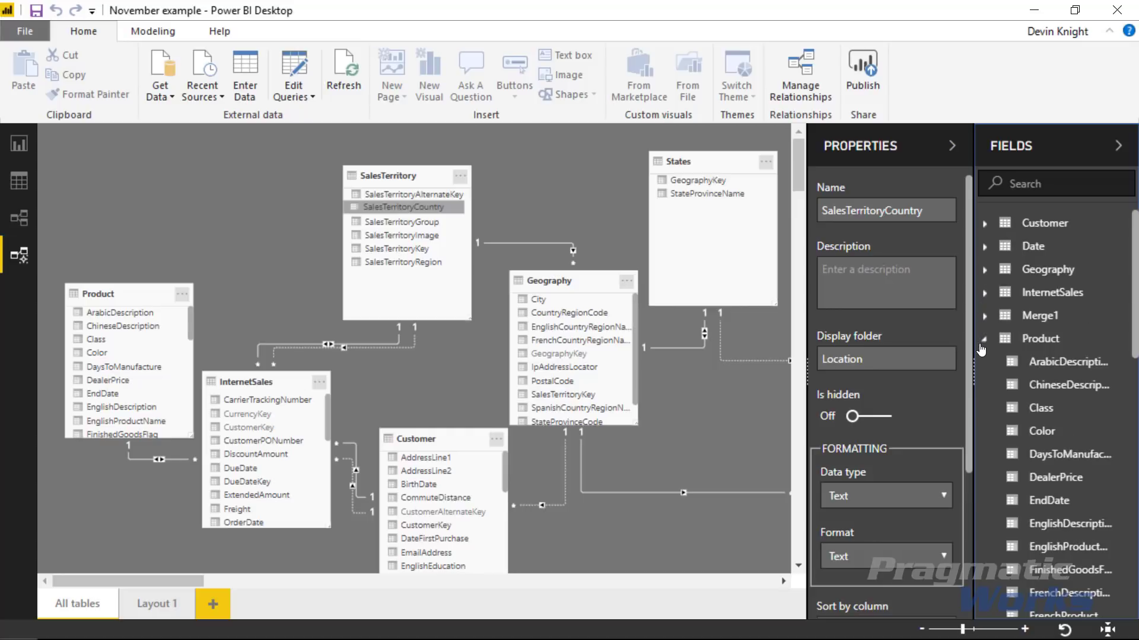
click(984, 340)
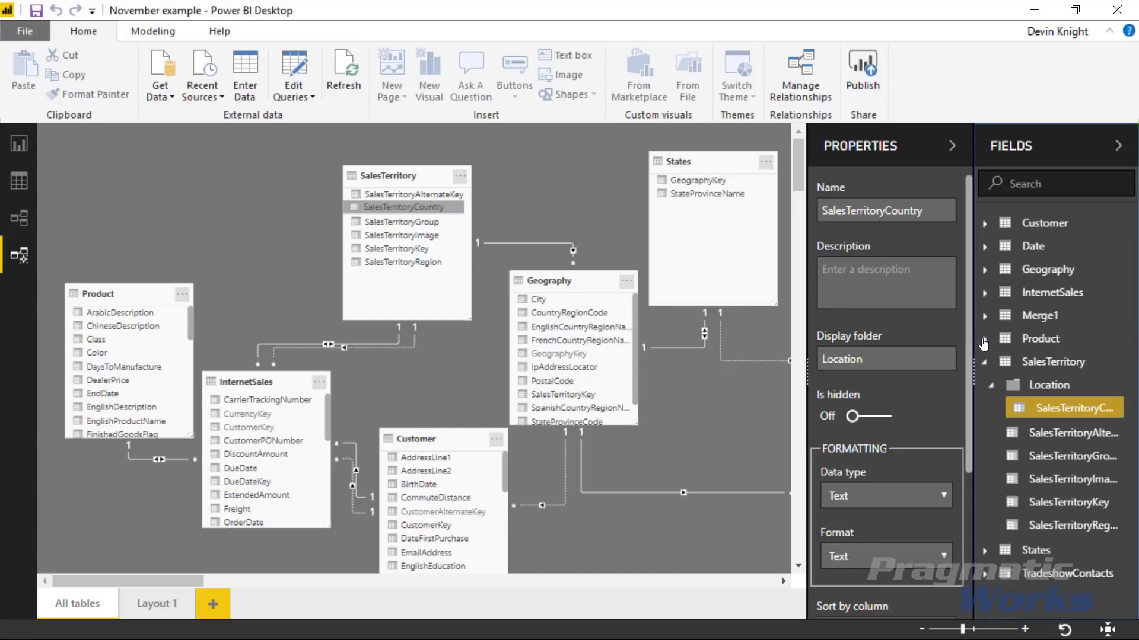
click(992, 386)
click(992, 387)
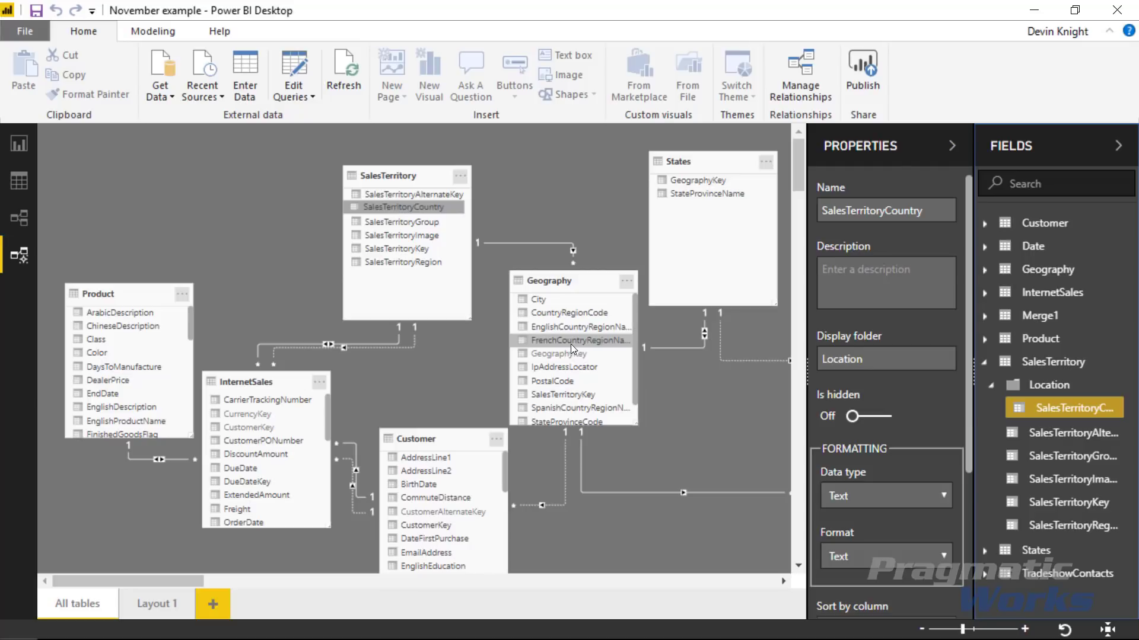
Review the remaining properties of SalesTerritoryCountry, including sorting, data category and summarization, and return to the report view.
scroll(888, 403, down, 3)
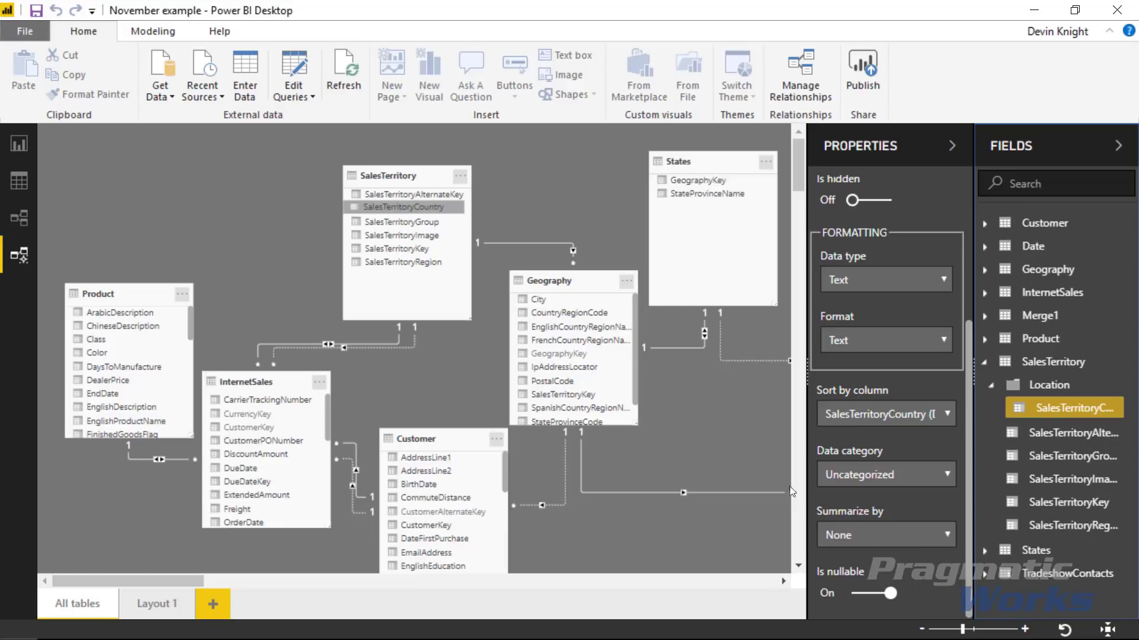
click(34, 148)
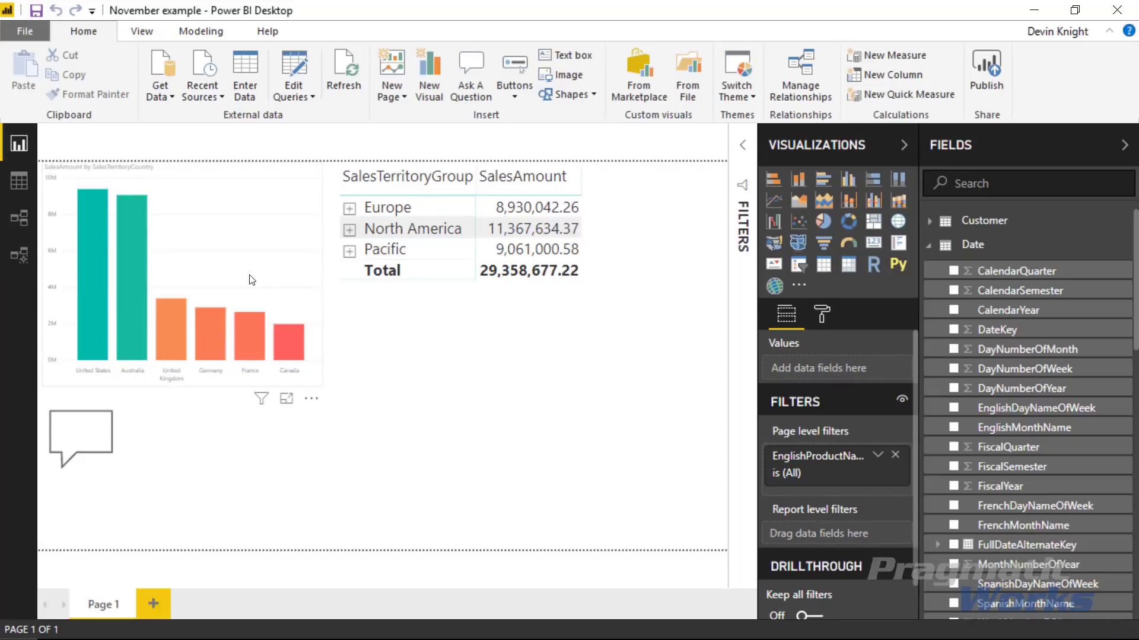